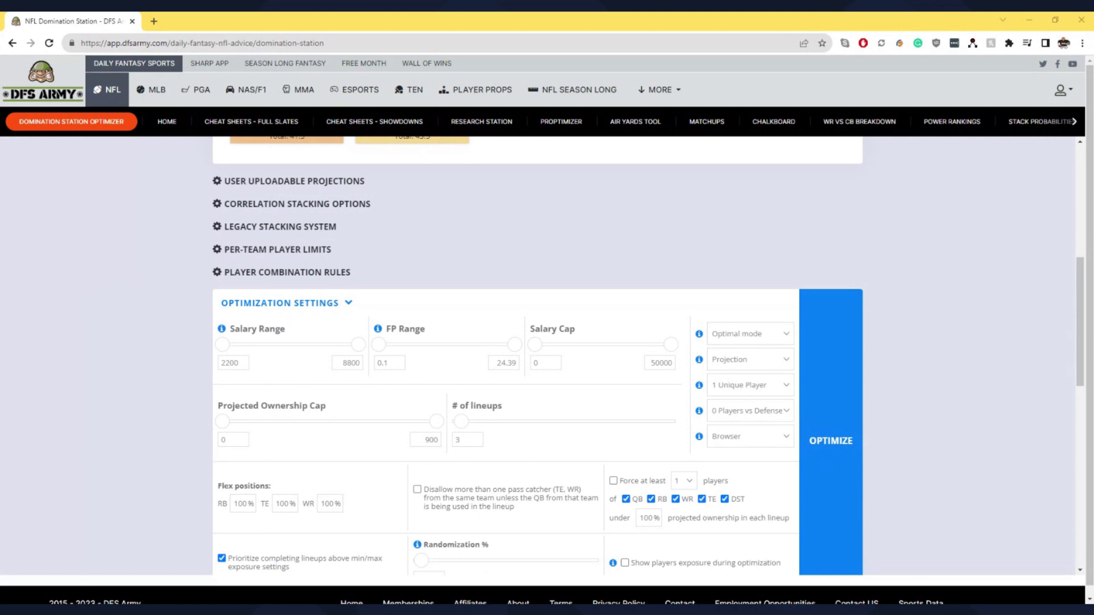
Scroll through the settings to find the Legacy Stacking System section.
scroll(93, 285, up, 7)
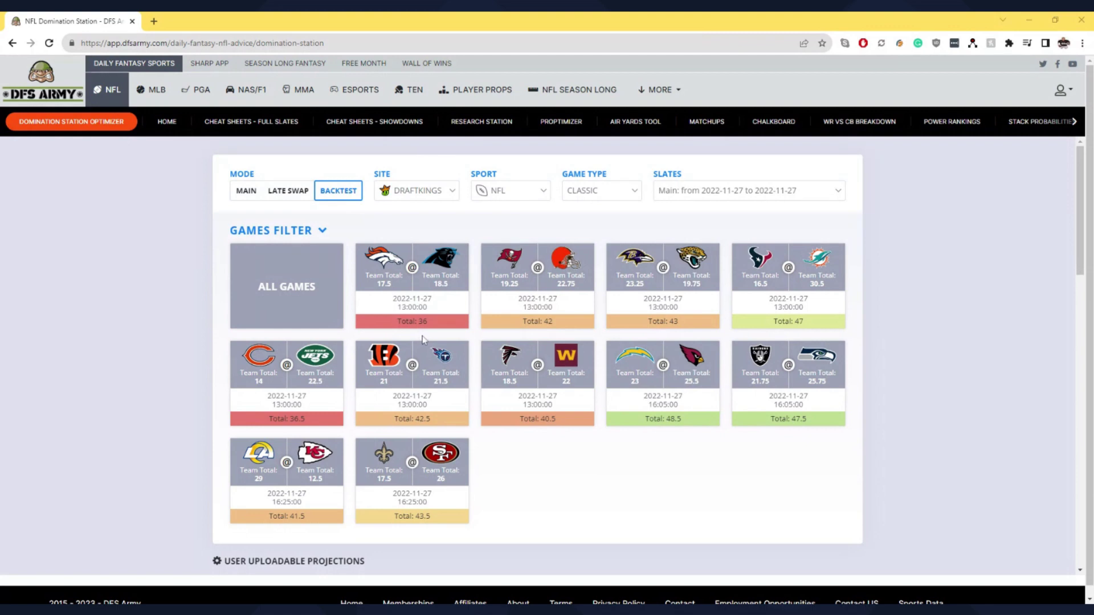
scroll(422, 340, down, 3)
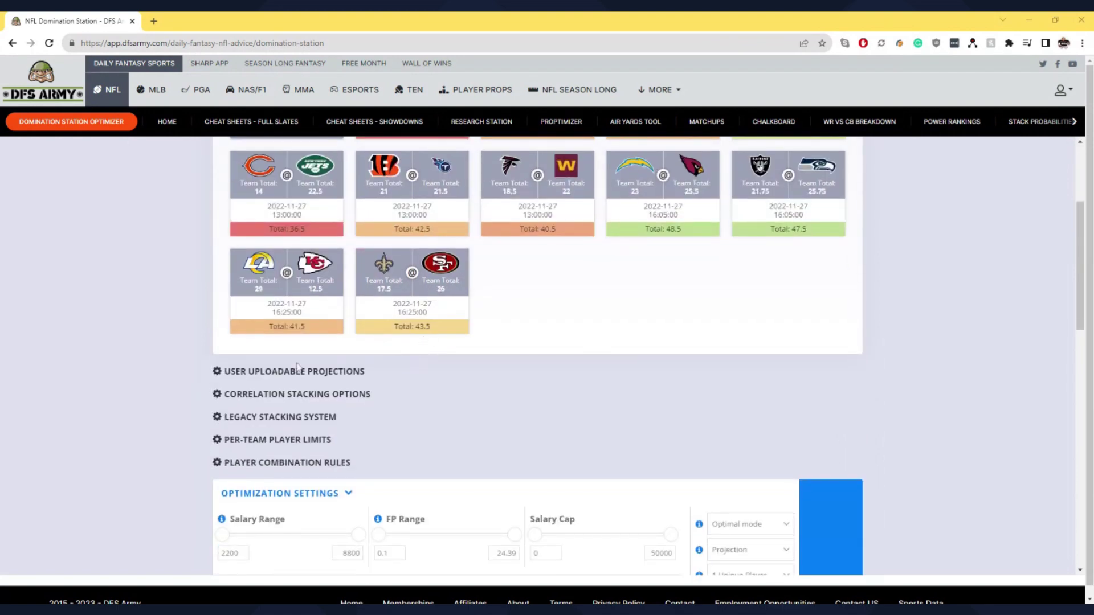
scroll(172, 344, down, 3)
scroll(173, 344, up, 3)
Add a legacy stacking rule with no specific player: QB with at least 1 same-team WR/TE.
click(279, 417)
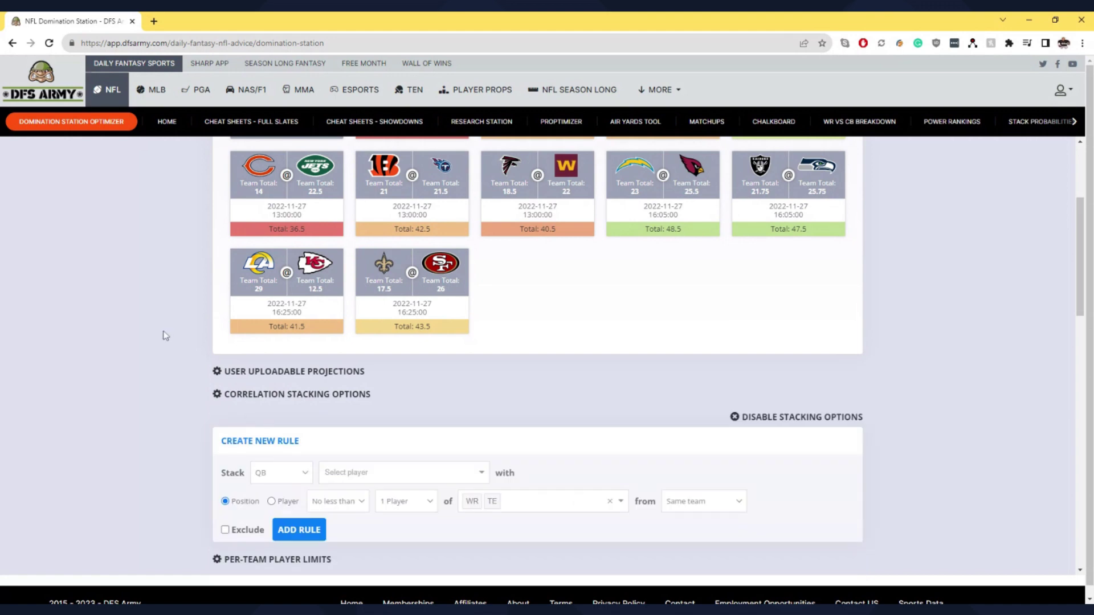
scroll(176, 353, down, 3)
click(326, 290)
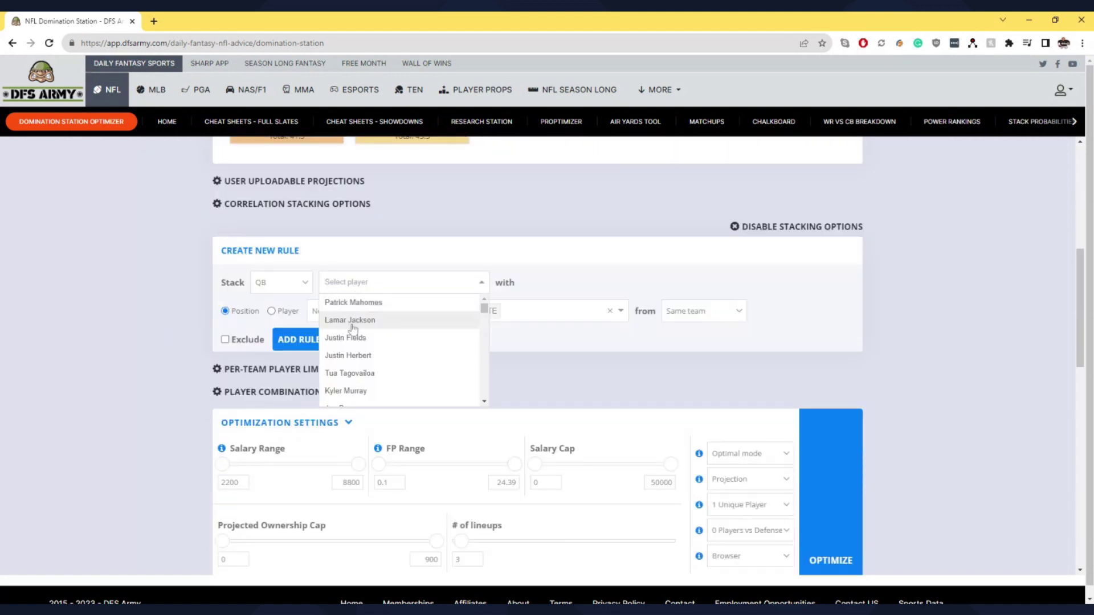
click(342, 253)
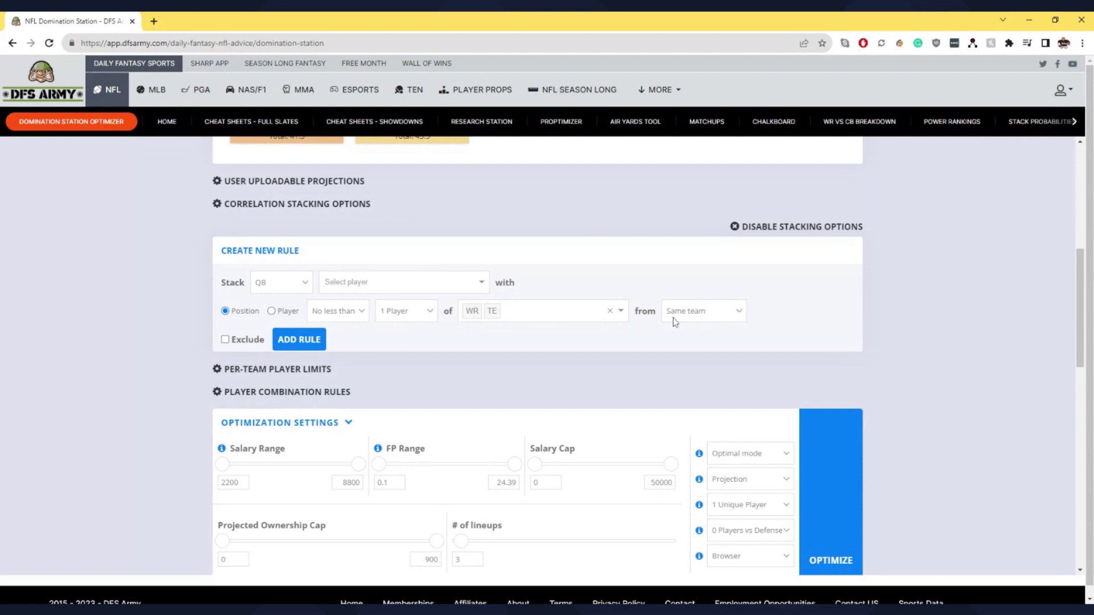
click(290, 341)
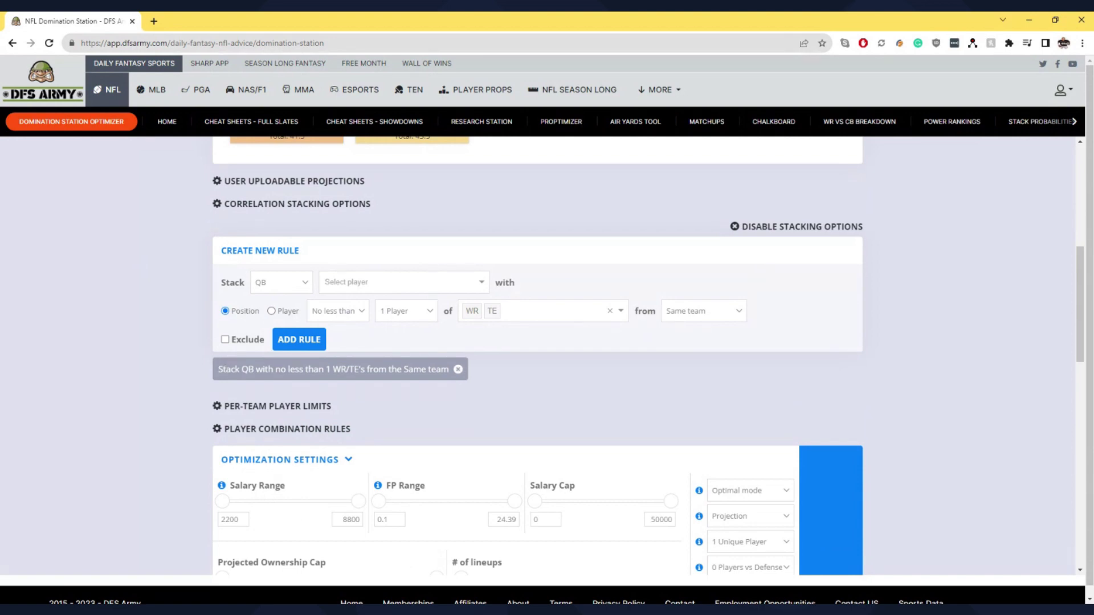
Drag the FP Range minimum handle from 0.1 up to 4.449.
scroll(253, 224, down, 3)
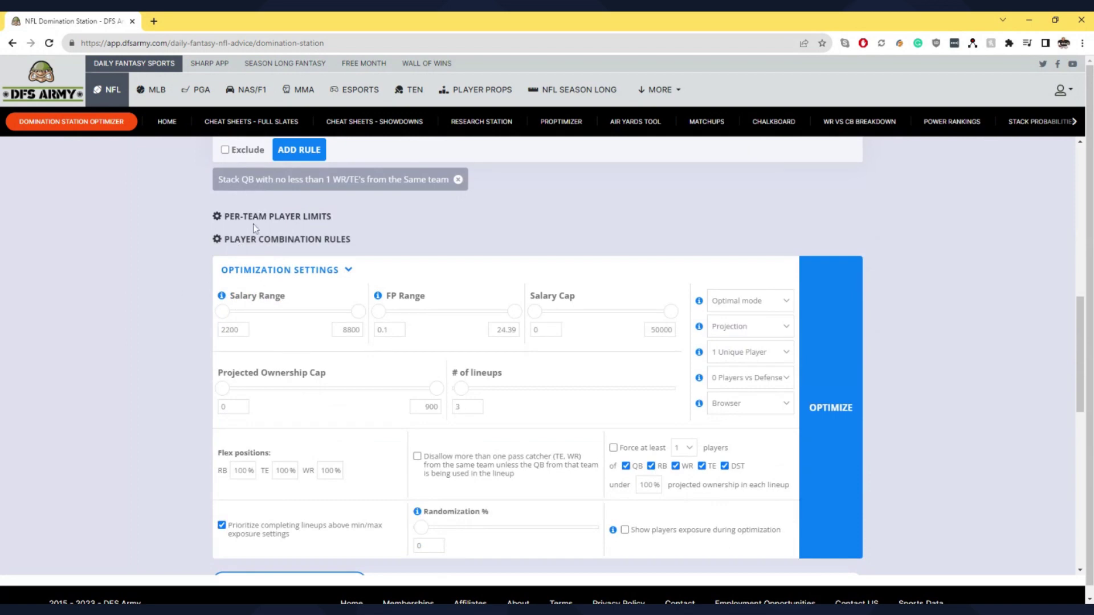
scroll(253, 224, up, 3)
scroll(203, 382, down, 6)
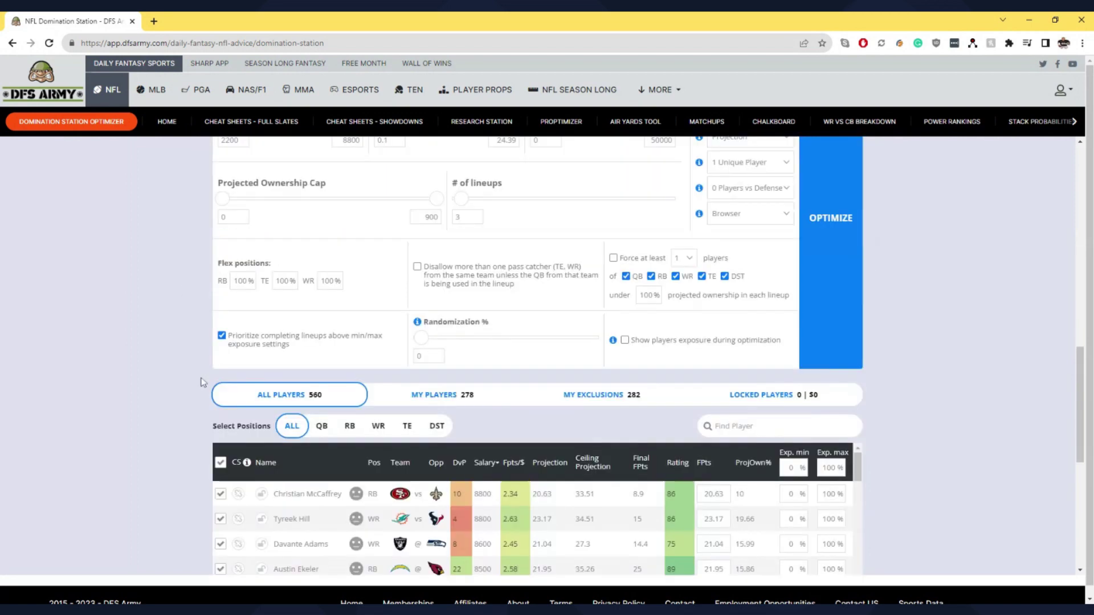
scroll(203, 381, up, 3)
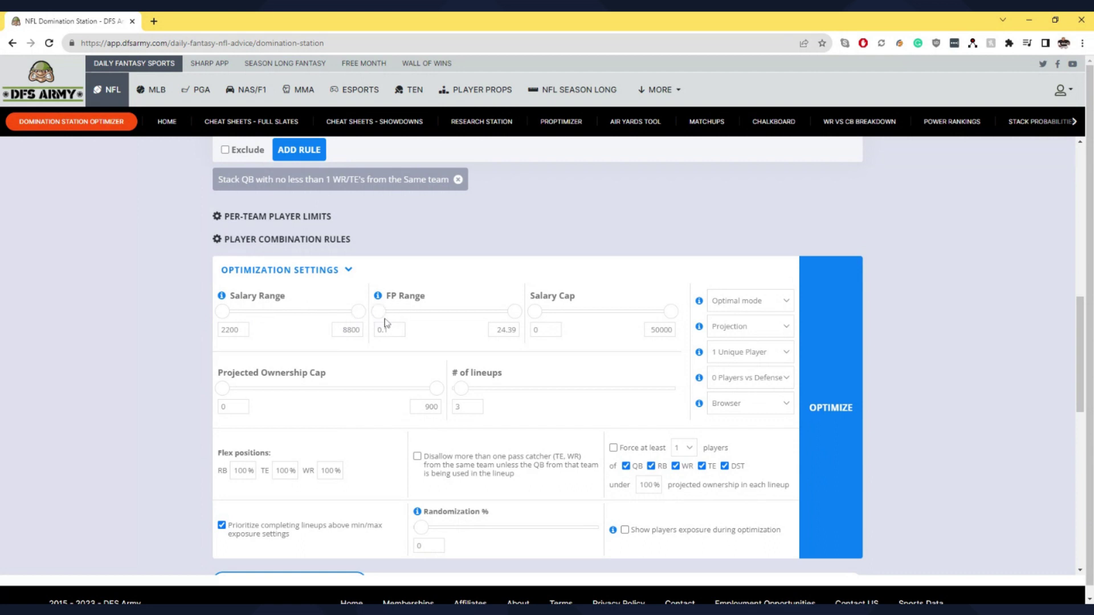
drag(388, 319, 405, 320)
scroll(178, 344, down, 3)
scroll(179, 344, up, 3)
mouse_move(536, 313)
mouse_down()
mouse_move(655, 318)
mouse_move(527, 317)
mouse_up()
mouse_move(700, 302)
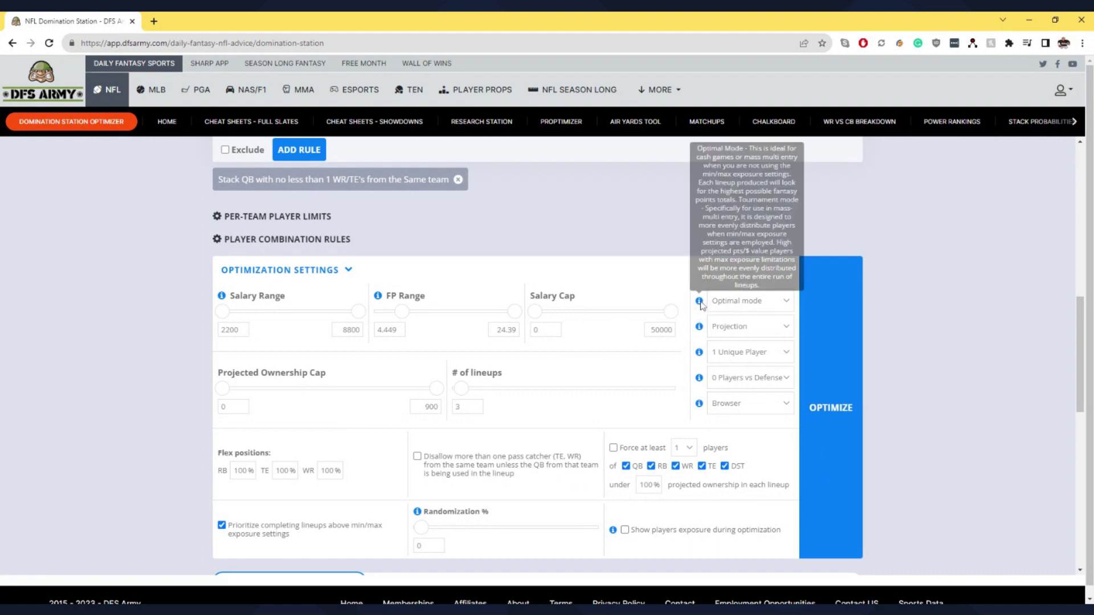
click(731, 308)
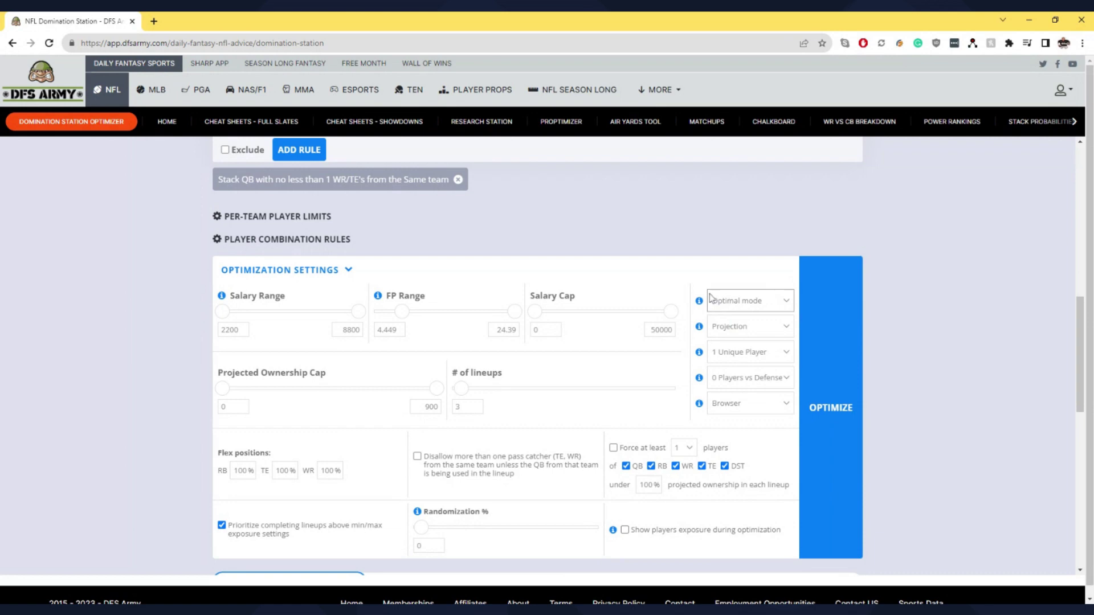
mouse_move(700, 304)
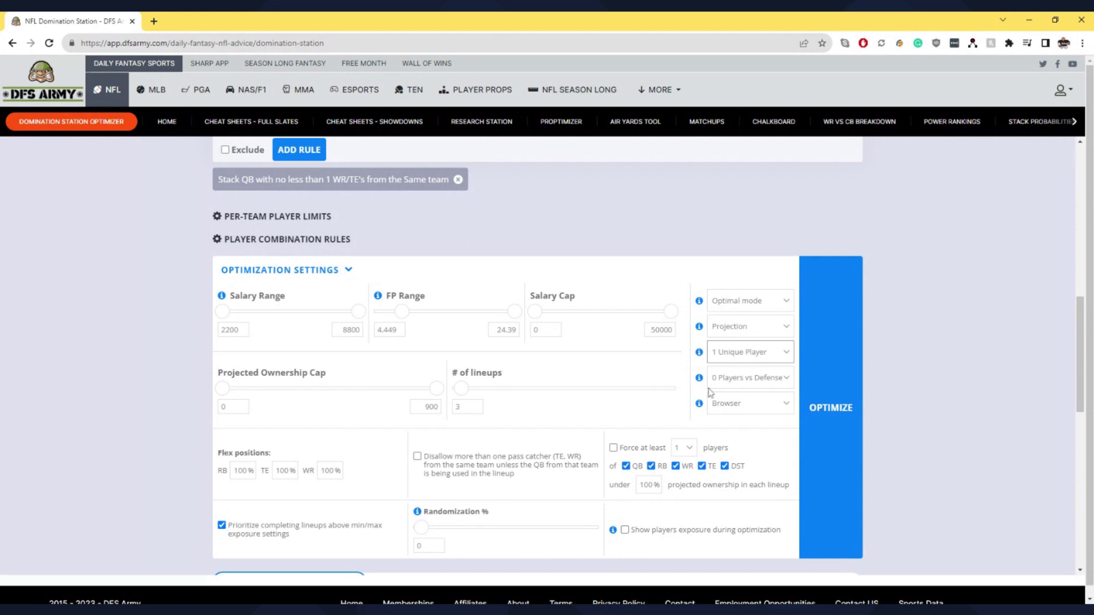
click(186, 401)
drag(437, 397, 459, 400)
click(424, 406)
Enter 20 lineups, then raise the # of lineups slider to 149.
double_click(457, 406)
text(20)
click(463, 390)
drag(465, 391, 565, 391)
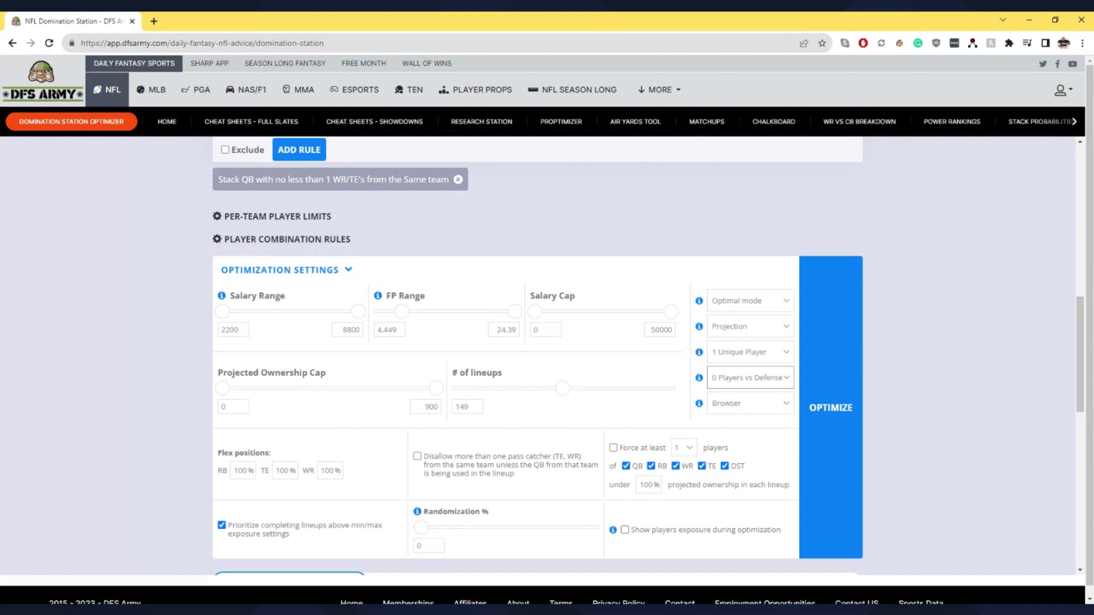
click(762, 393)
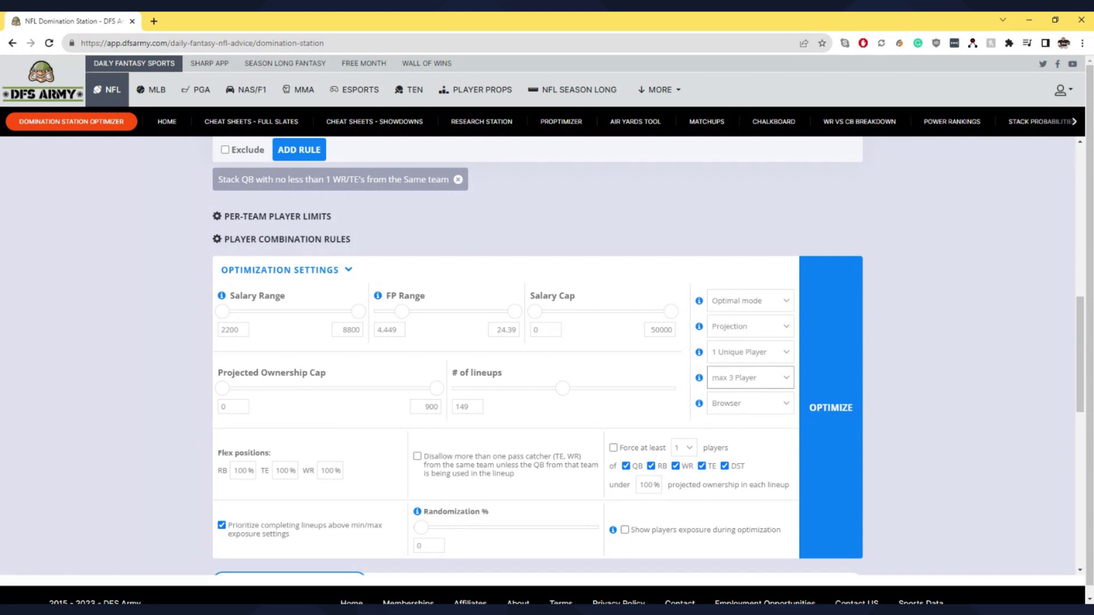
click(763, 403)
click(751, 413)
click(740, 432)
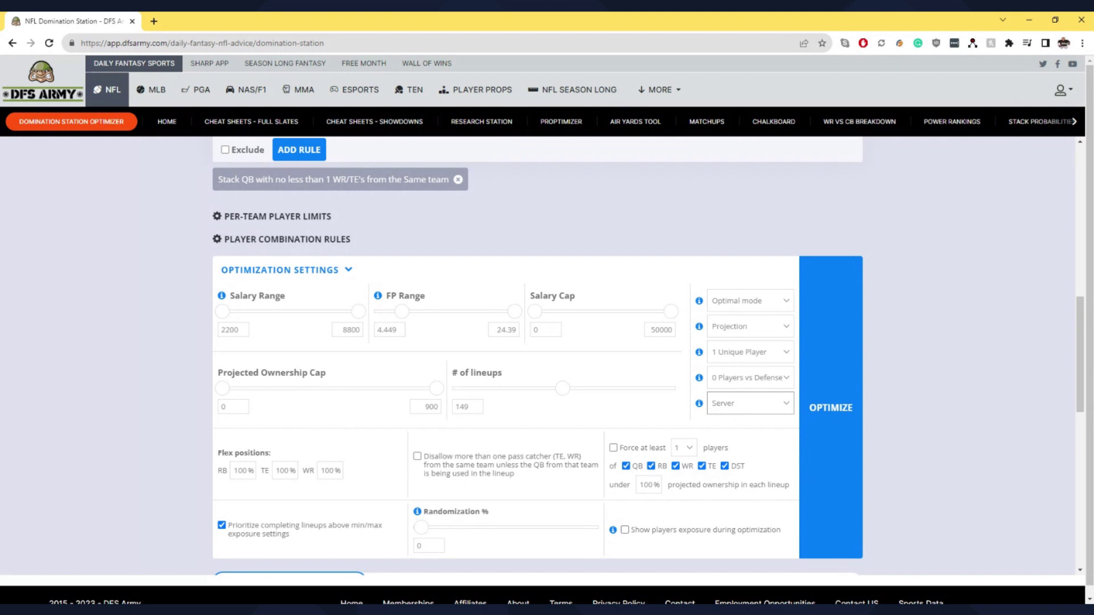
click(736, 417)
click(743, 405)
click(743, 433)
click(741, 419)
Restore the TE flex percentage to 100 and disallow multiple pass catchers without their QB.
scroll(234, 300, down, 3)
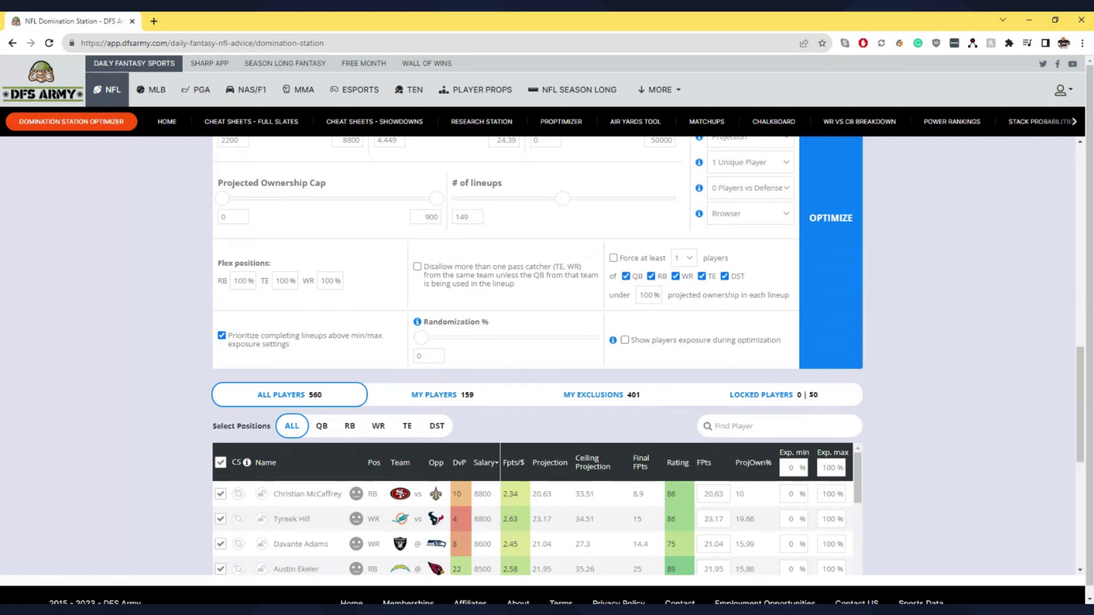
double_click(235, 281)
key(Tab)
text(0)
click(246, 321)
double_click(282, 281)
text(100)
click(418, 268)
Drop the pass-catcher limit; force at least 2 RB/WR/TE players under 10% ownership, excluding QB and DST.
click(417, 266)
click(614, 258)
scroll(683, 267, down, 1)
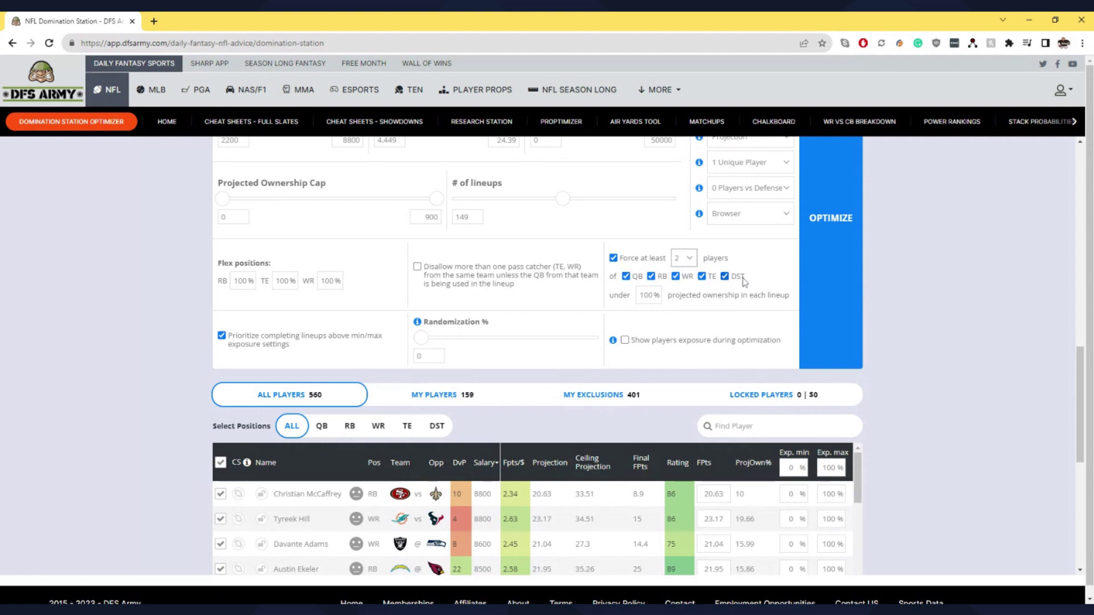
double_click(648, 295)
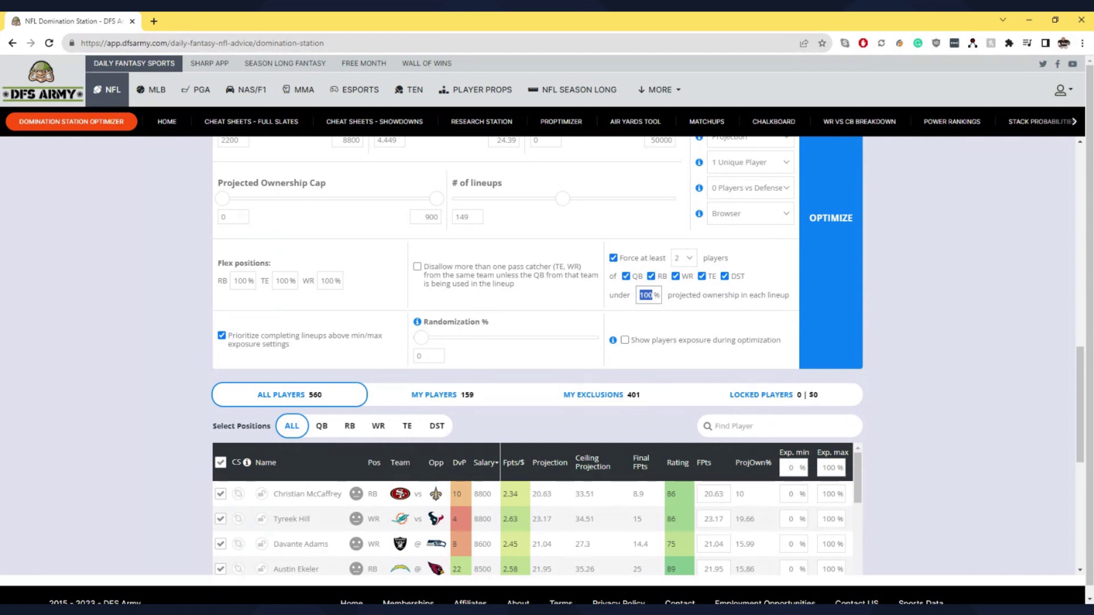
text(10)
click(626, 276)
click(724, 276)
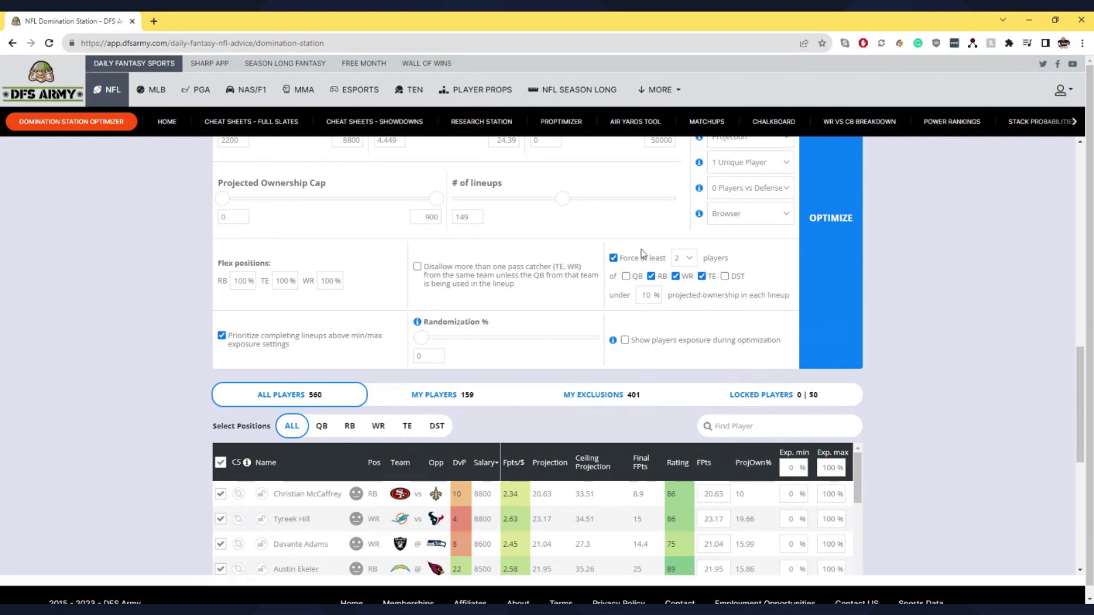
click(614, 259)
click(613, 259)
mouse_move(422, 325)
mouse_move(422, 341)
mouse_down()
mouse_move(431, 344)
mouse_move(420, 344)
mouse_up()
scroll(199, 325, down, 3)
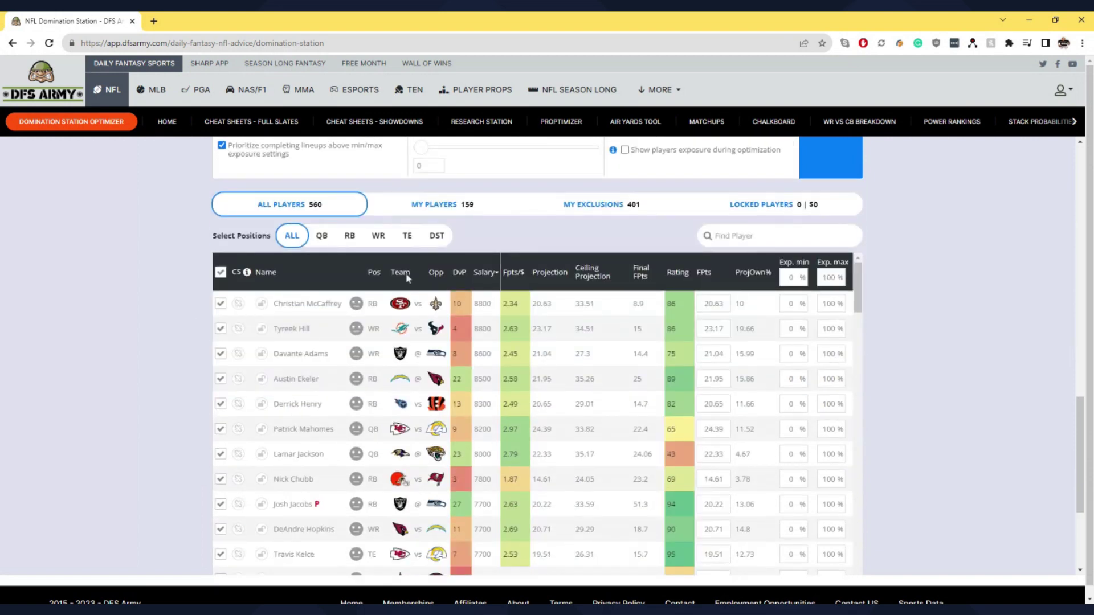
scroll(444, 323, up, 3)
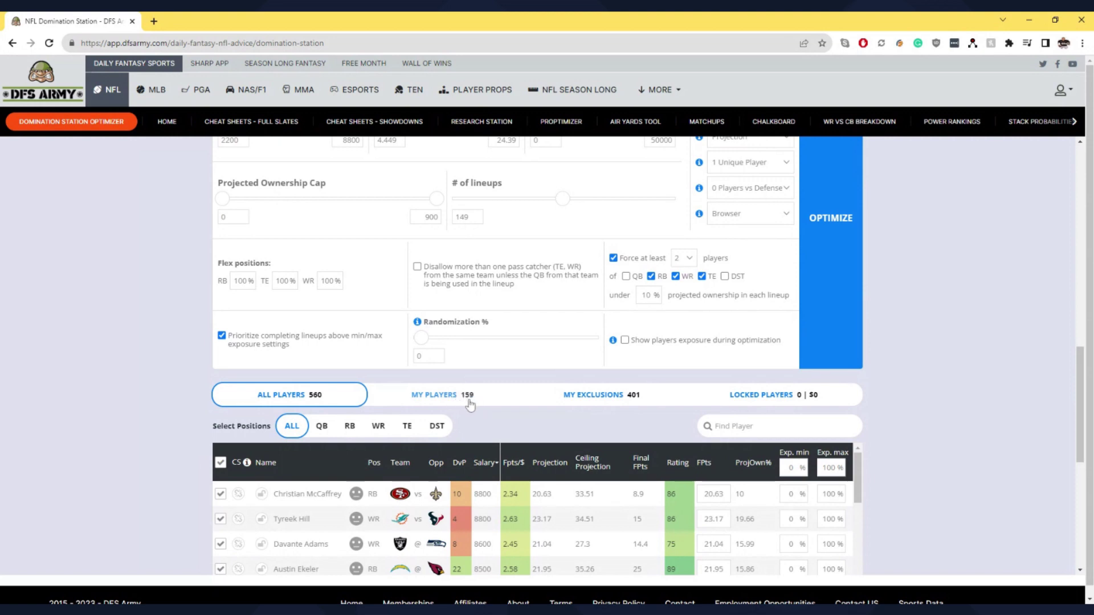
scroll(435, 317, up, 3)
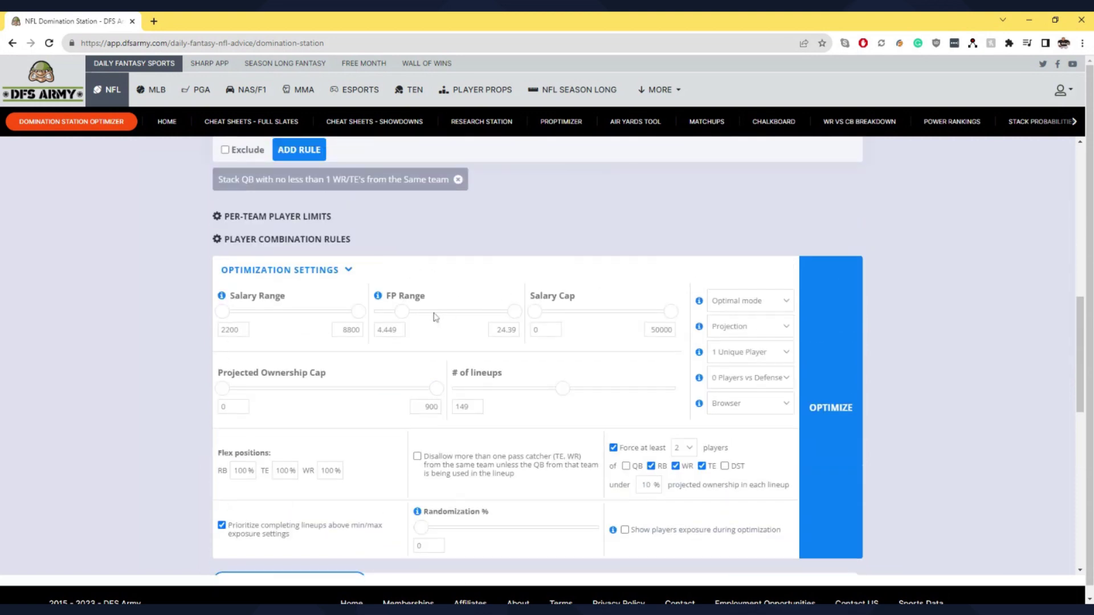
double_click(397, 330)
scroll(191, 347, down, 7)
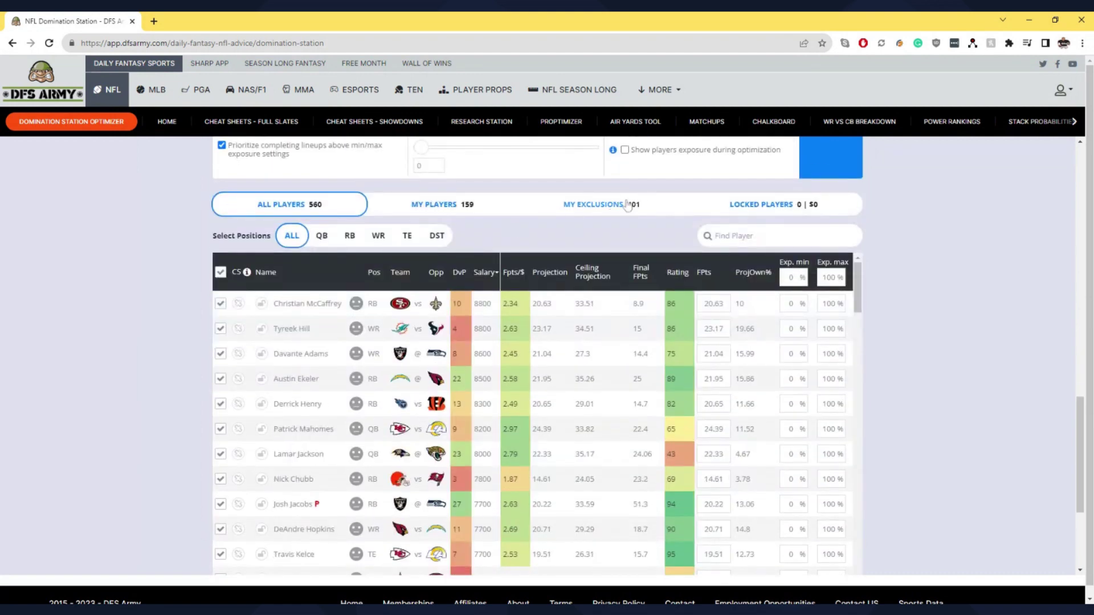
In My Exclusions, change Cooper Kupp's FPts projection to 5.
click(627, 205)
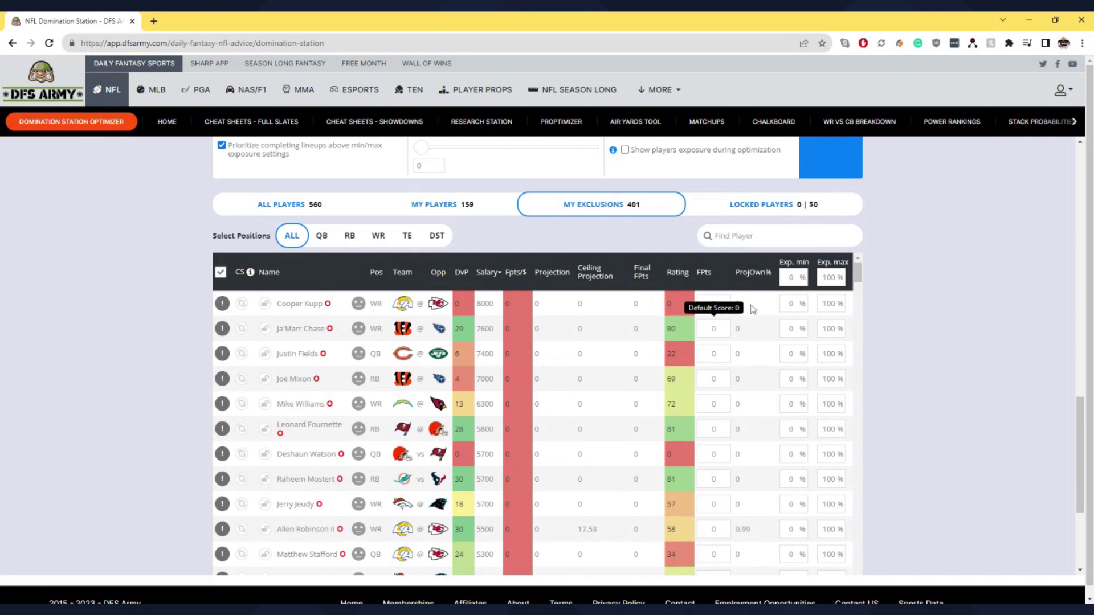
click(714, 303)
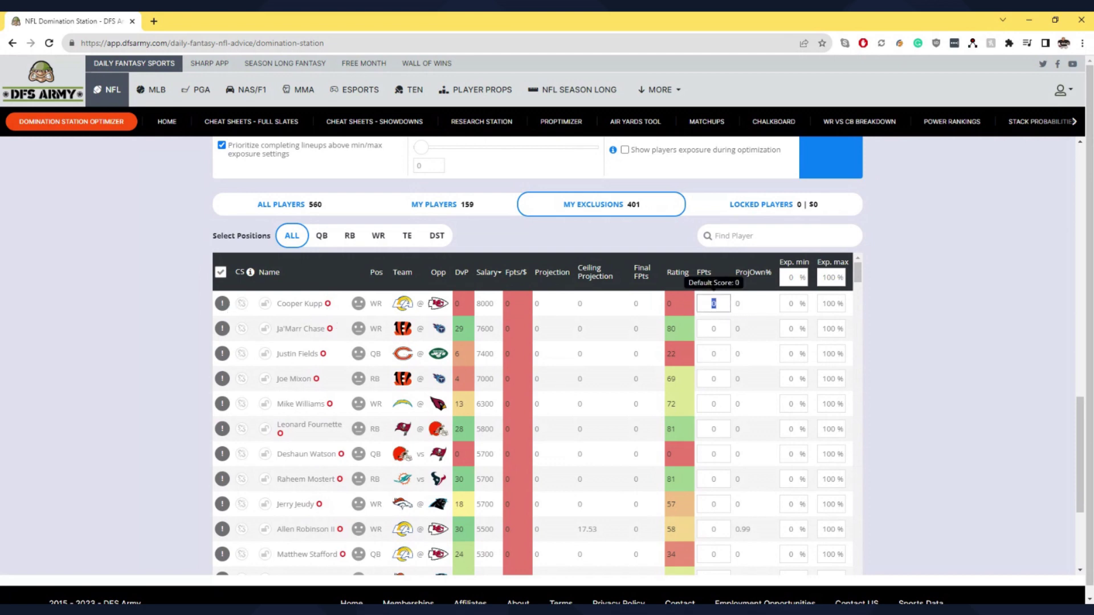
text(1)
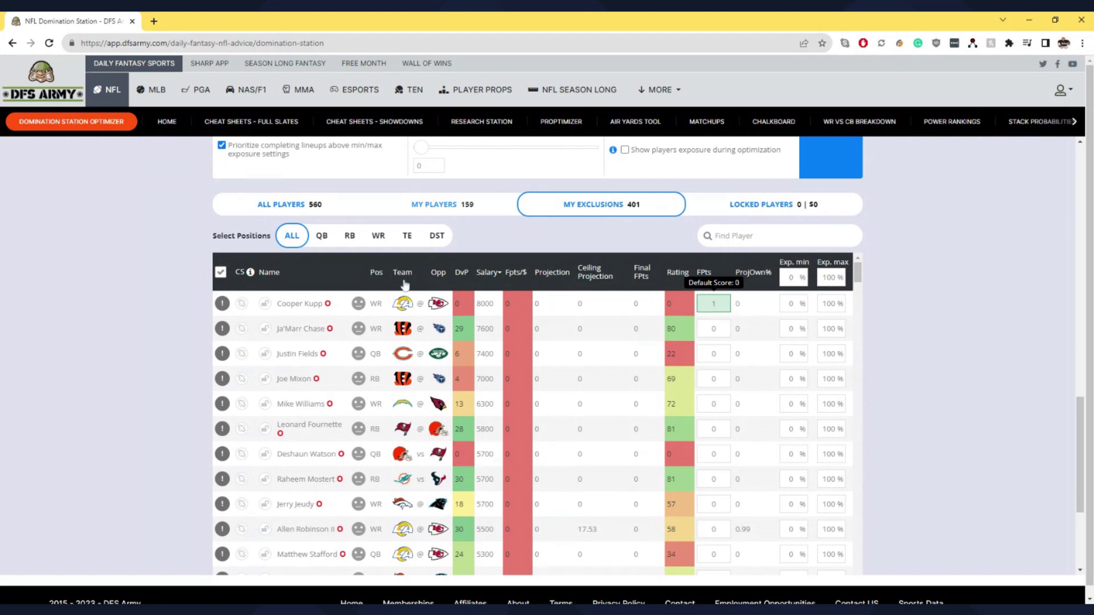
scroll(404, 308, up, 6)
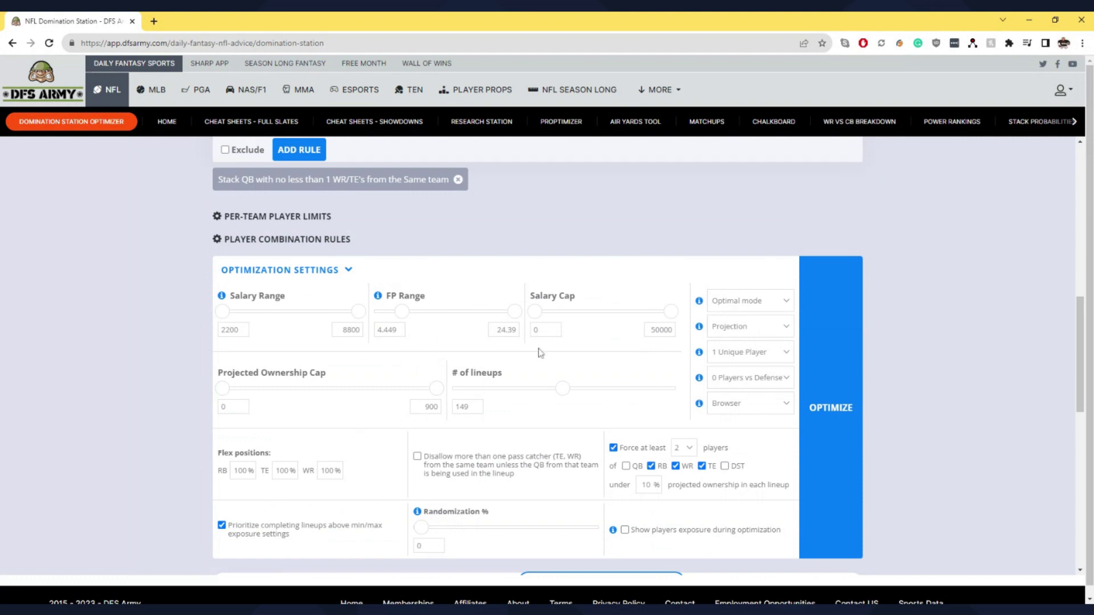
scroll(922, 345, down, 10)
scroll(779, 271, up, 5)
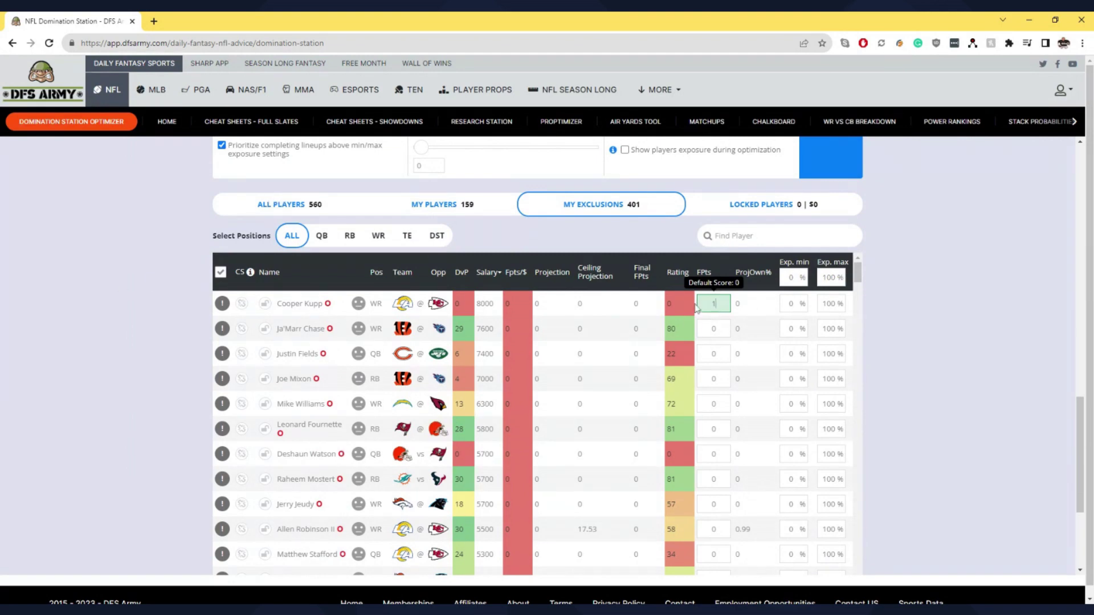
double_click(713, 303)
text(5)
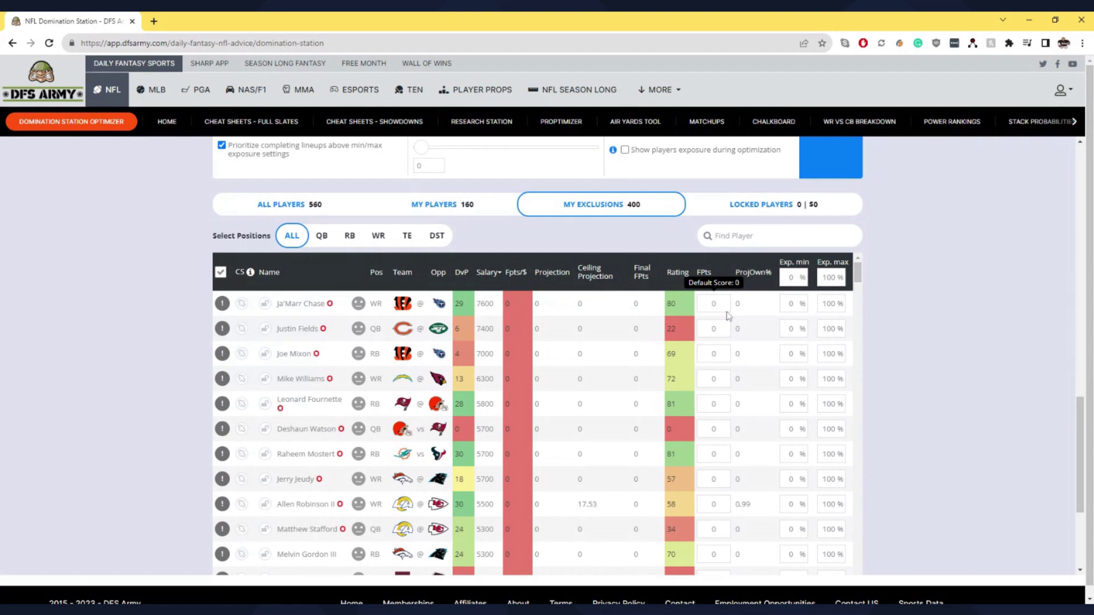
Filter the player list to wide receivers.
click(380, 237)
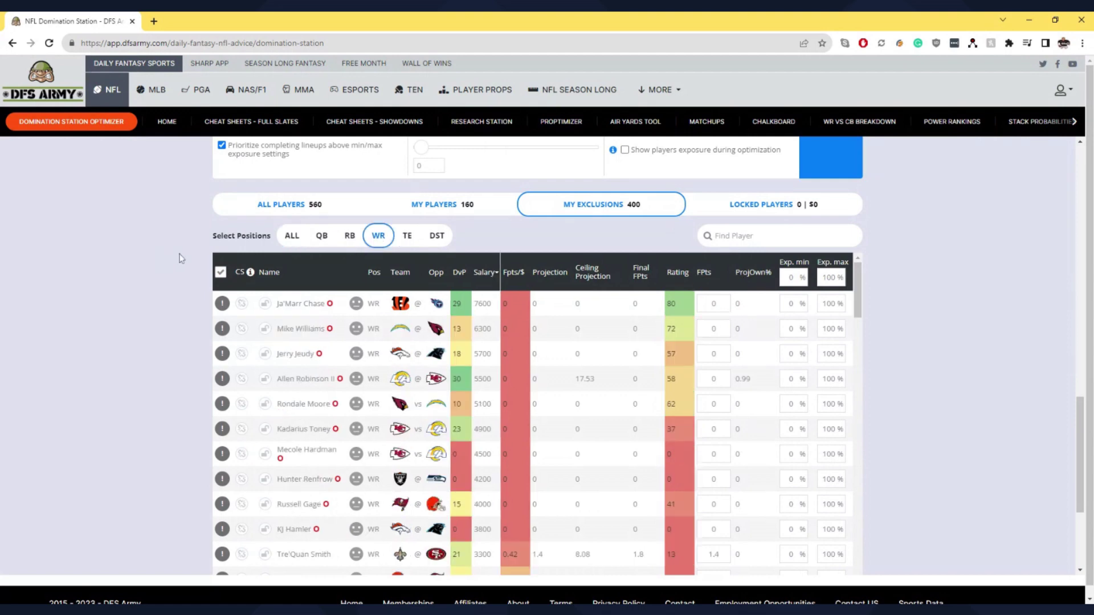
click(431, 208)
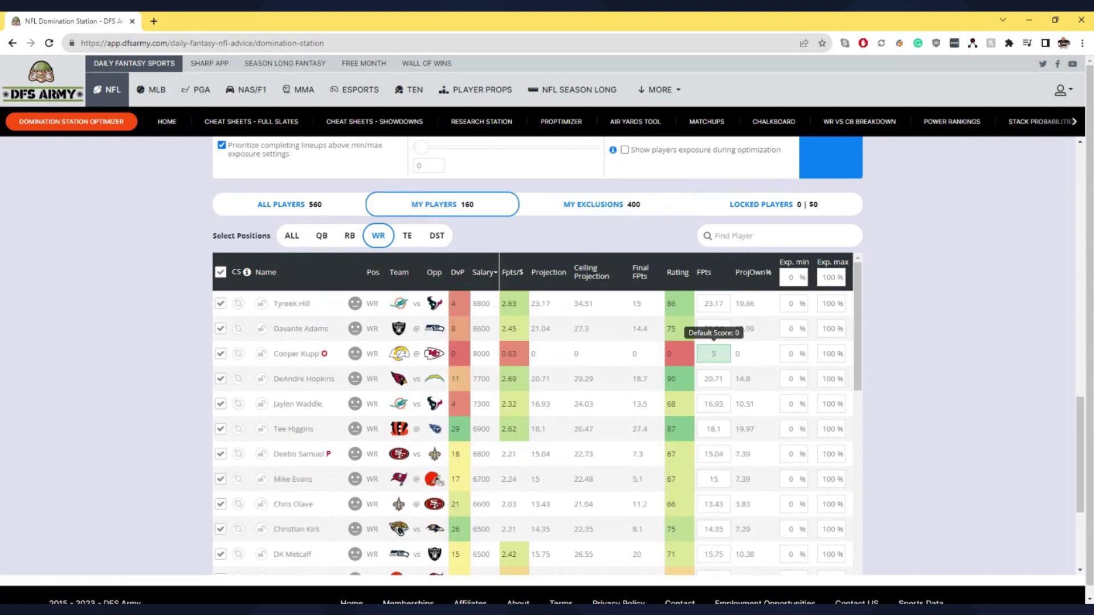
scroll(409, 302, up, 6)
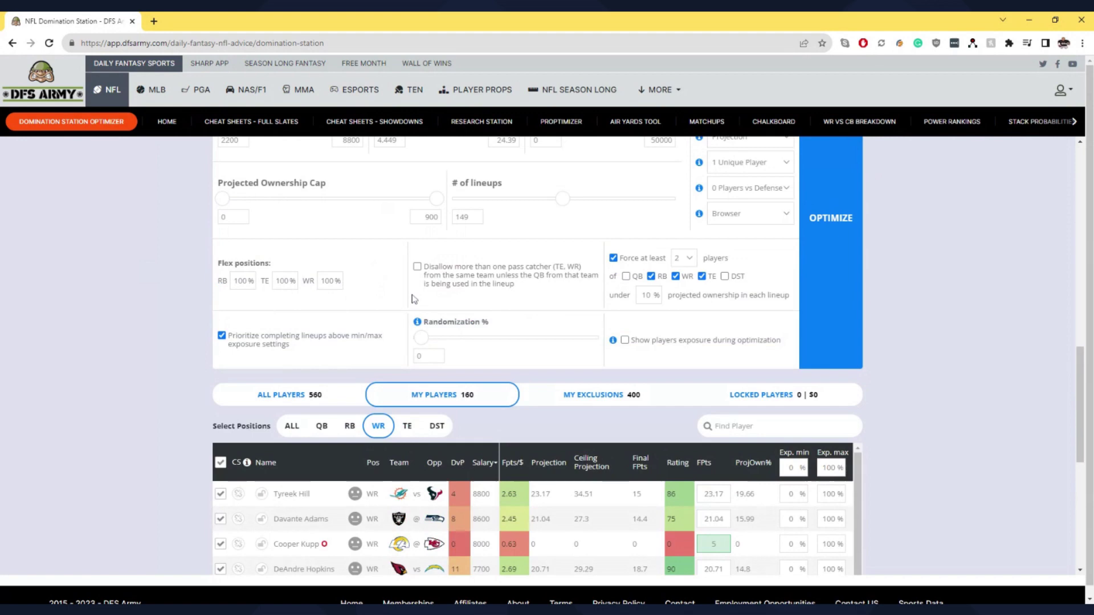
scroll(408, 302, down, 3)
Switch to the All Players list and filter it to quarterbacks.
click(605, 395)
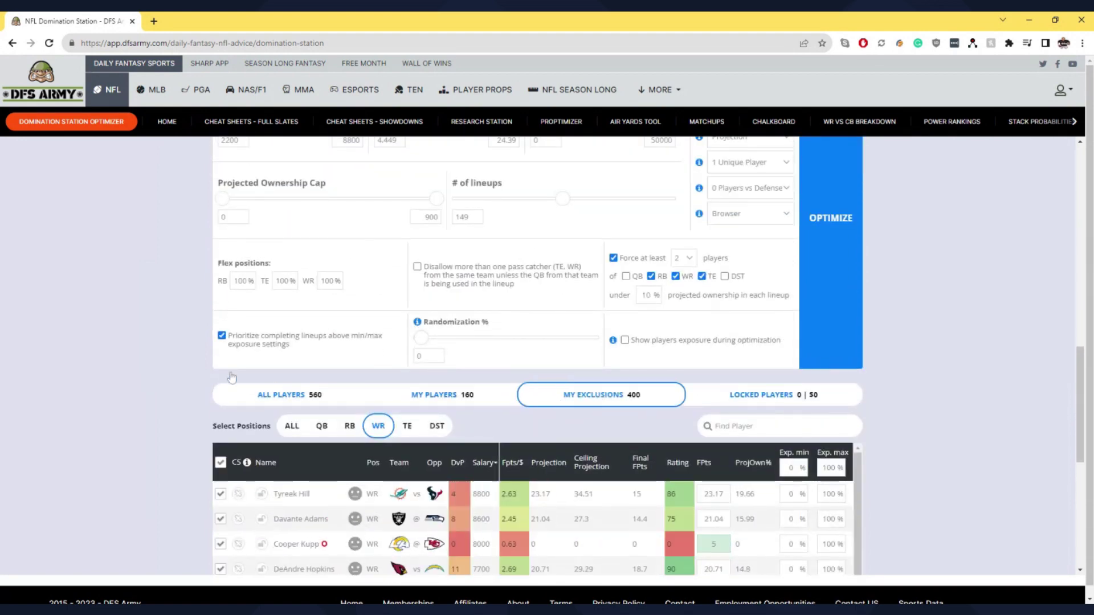
click(284, 393)
scroll(100, 337, down, 3)
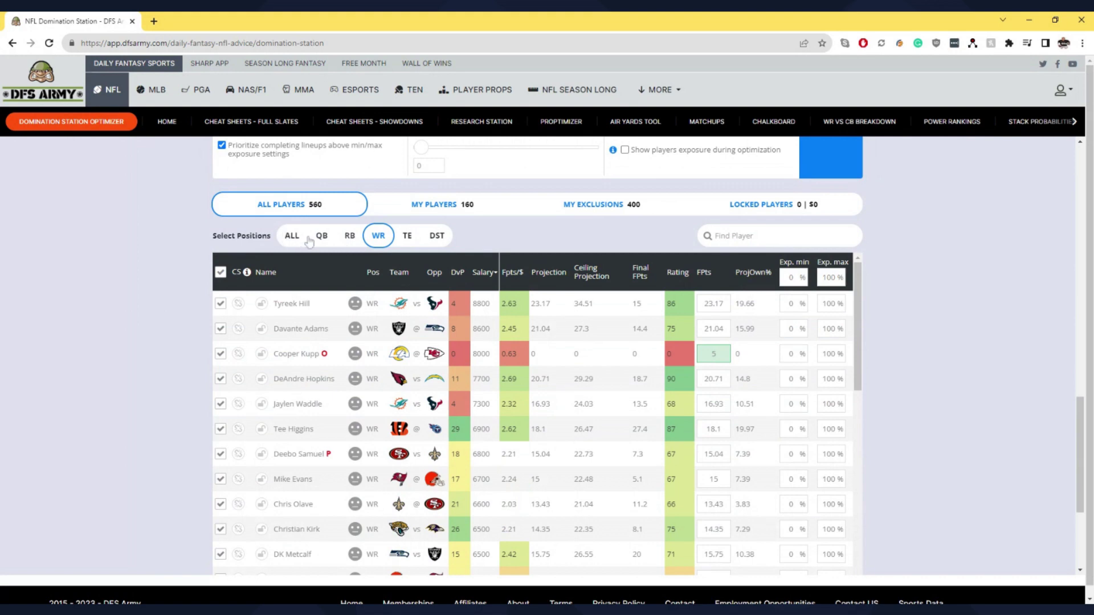
click(293, 238)
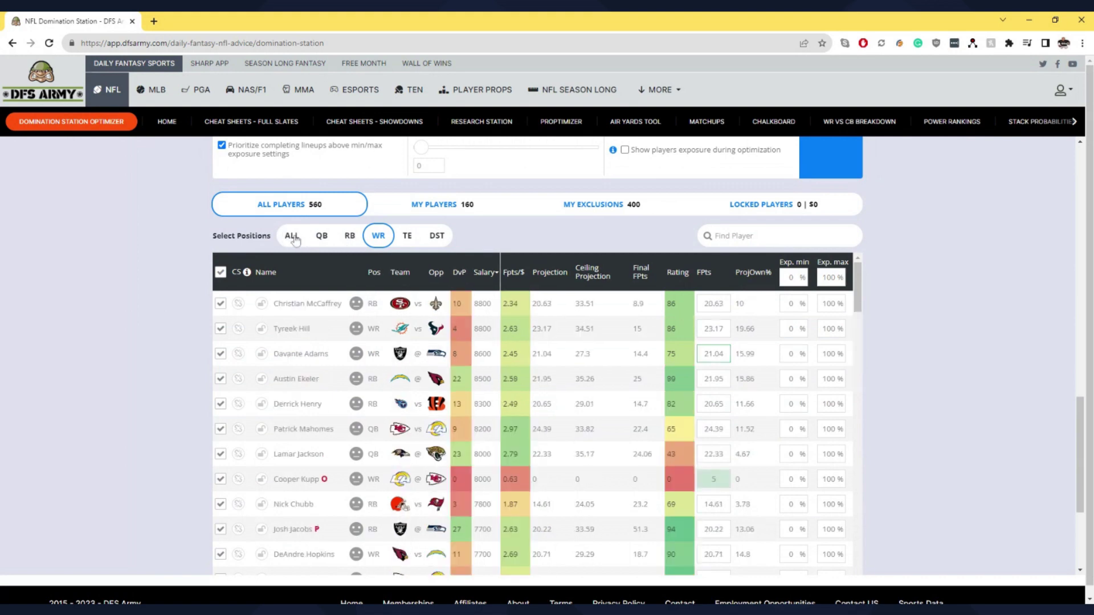
click(322, 238)
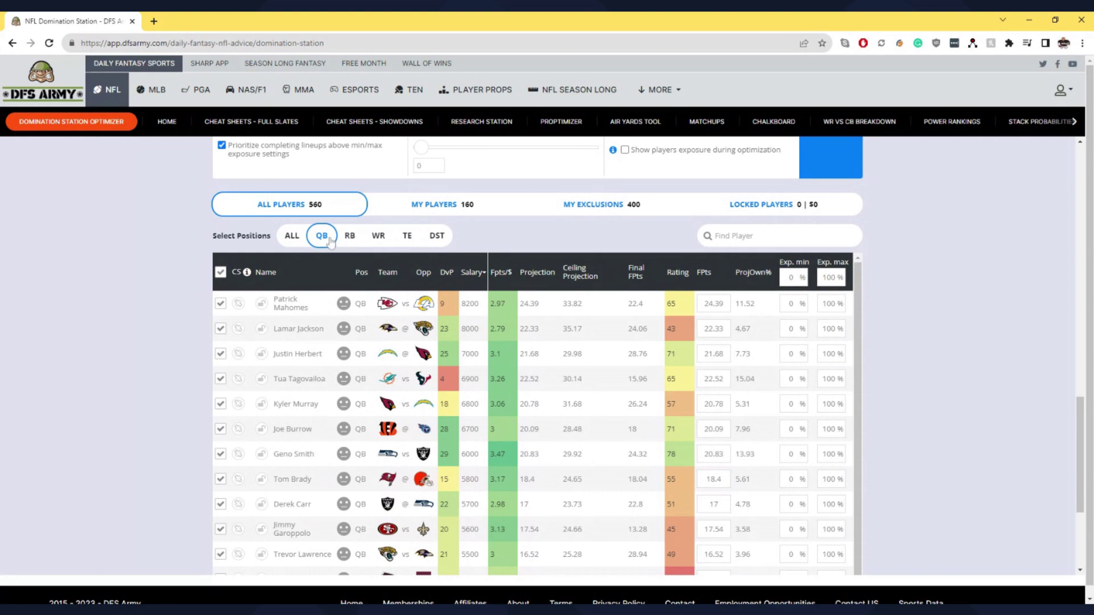
click(350, 238)
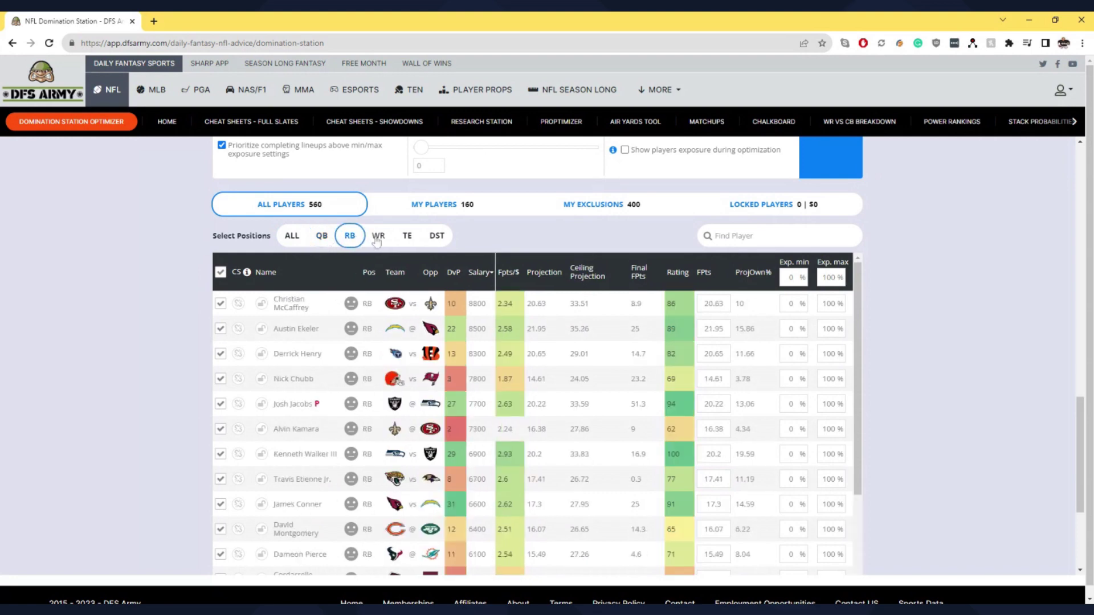
click(291, 237)
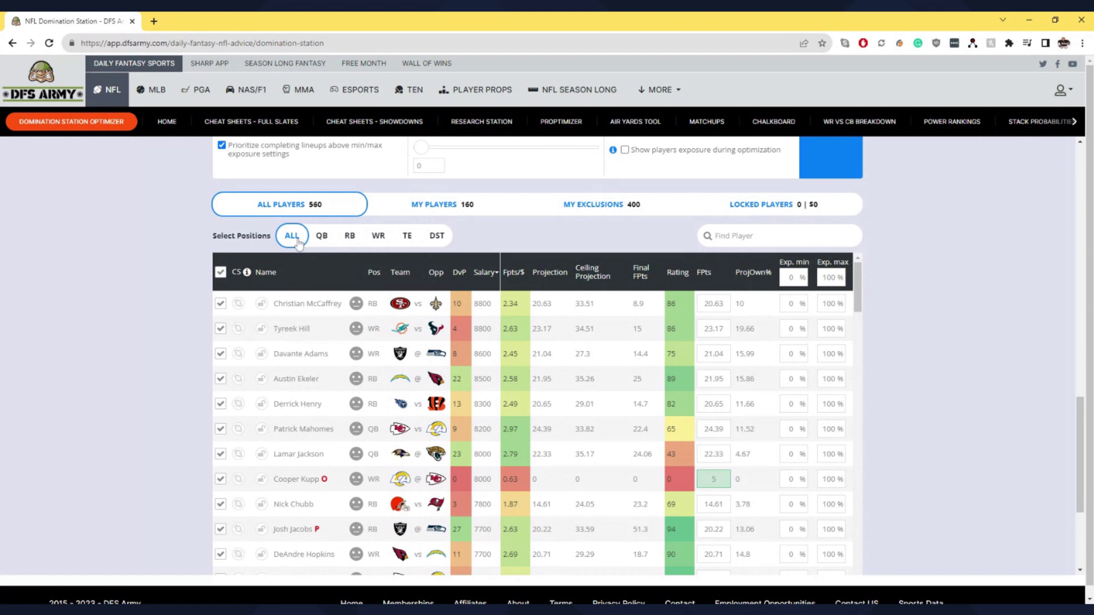
click(322, 241)
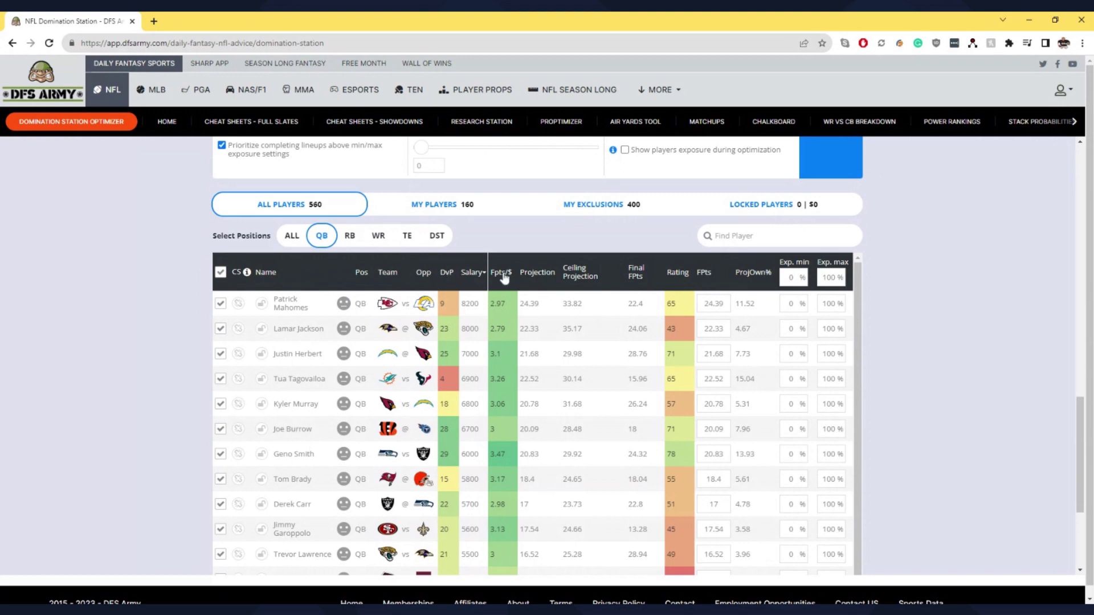
Sort players by Fpts/$ descending and filter to running backs.
click(504, 277)
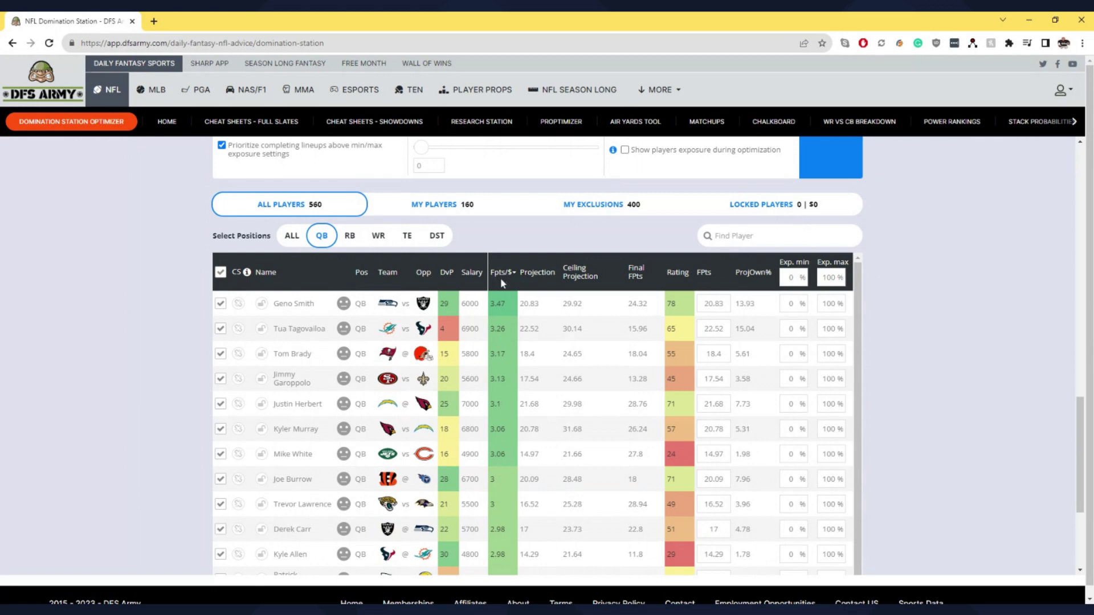
click(351, 238)
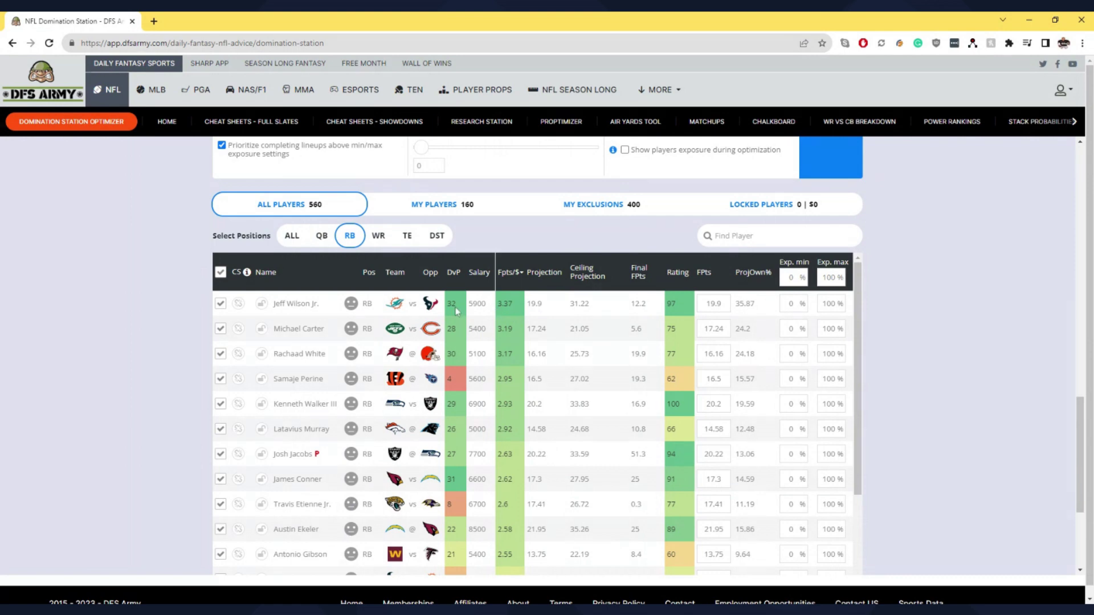
Sort the running backs by salary descending, putting Christian McCaffrey (8800) first.
drag(274, 307, 306, 307)
click(534, 316)
click(484, 276)
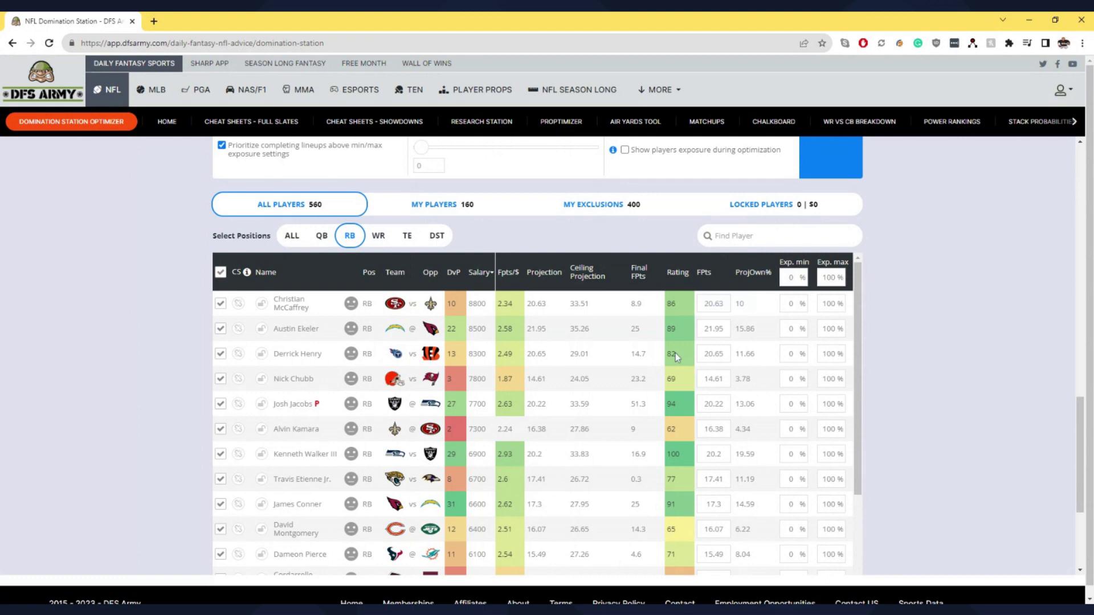
Sort the RB table by Rating, highest first, putting Kenneth Walker III on top at 100.
click(676, 273)
scroll(676, 292, up, 6)
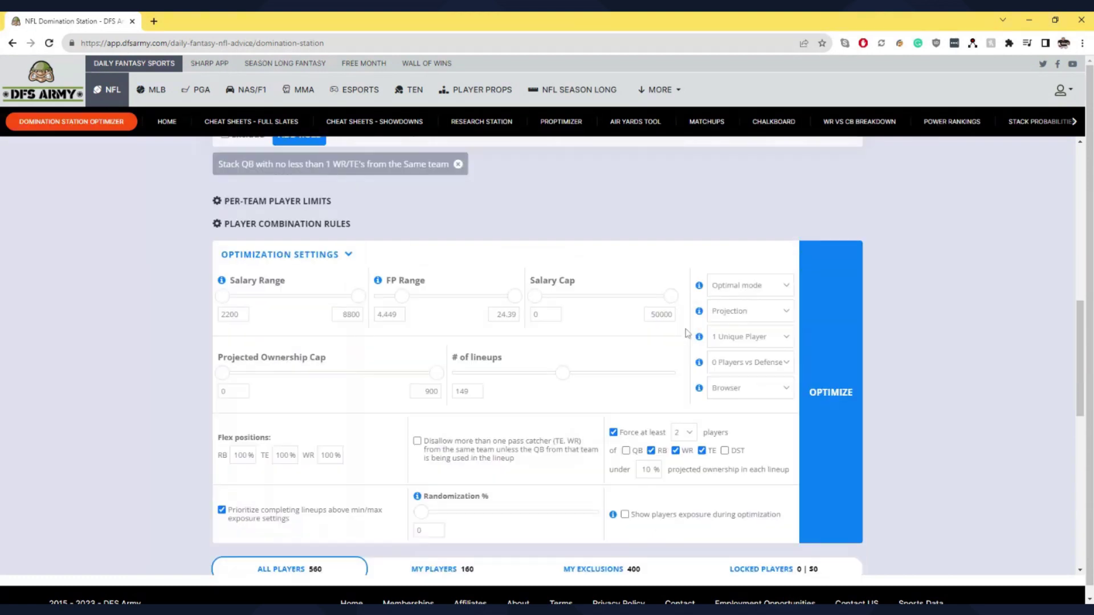
scroll(550, 342, down, 6)
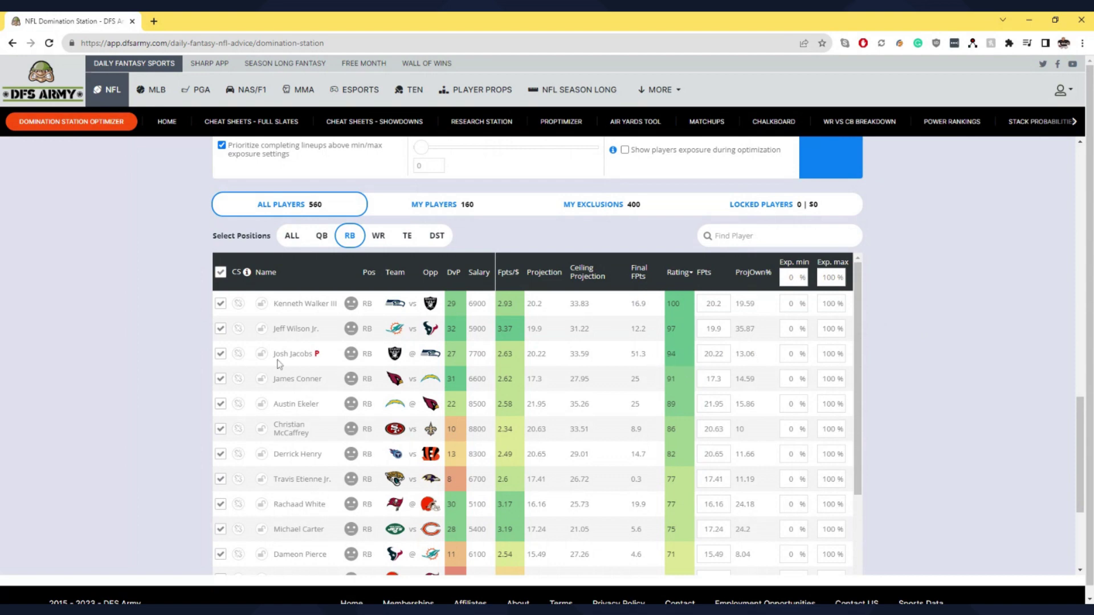
drag(275, 357, 727, 374)
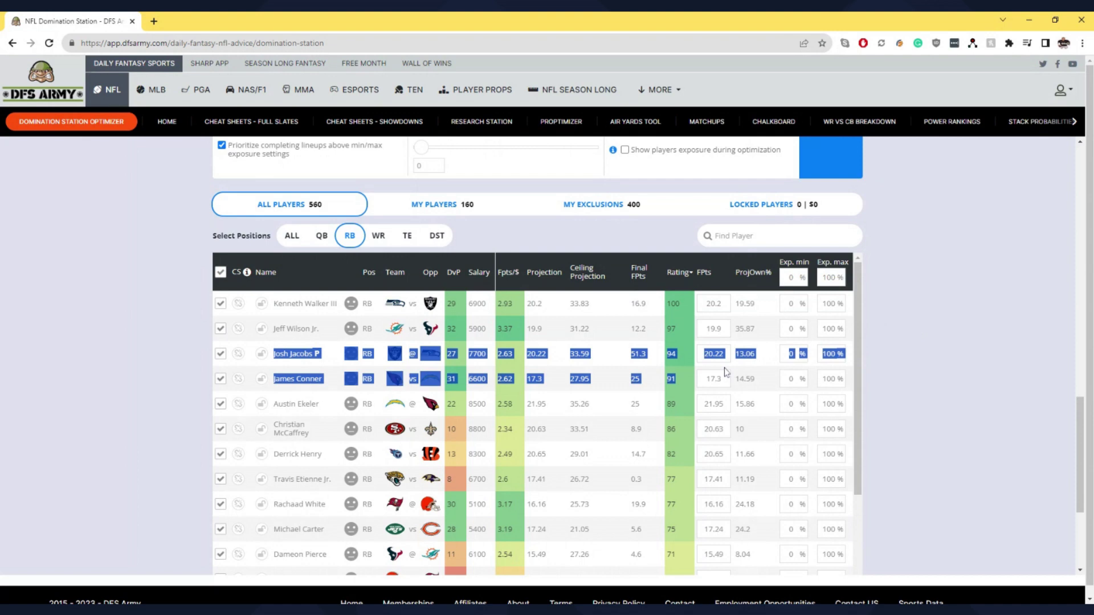
click(727, 373)
double_click(633, 353)
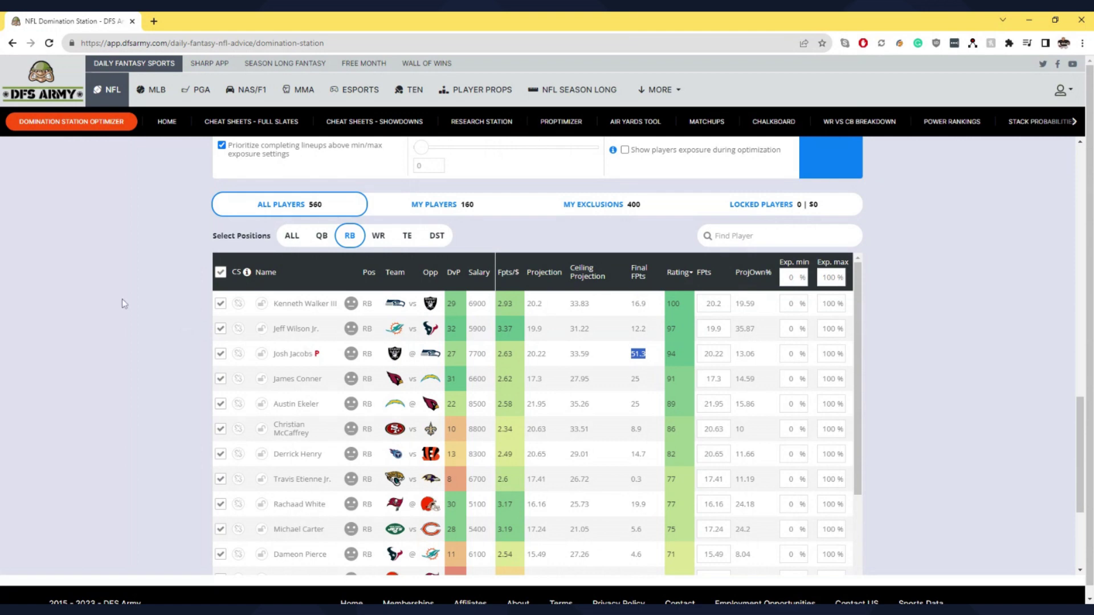
scroll(154, 308, down, 5)
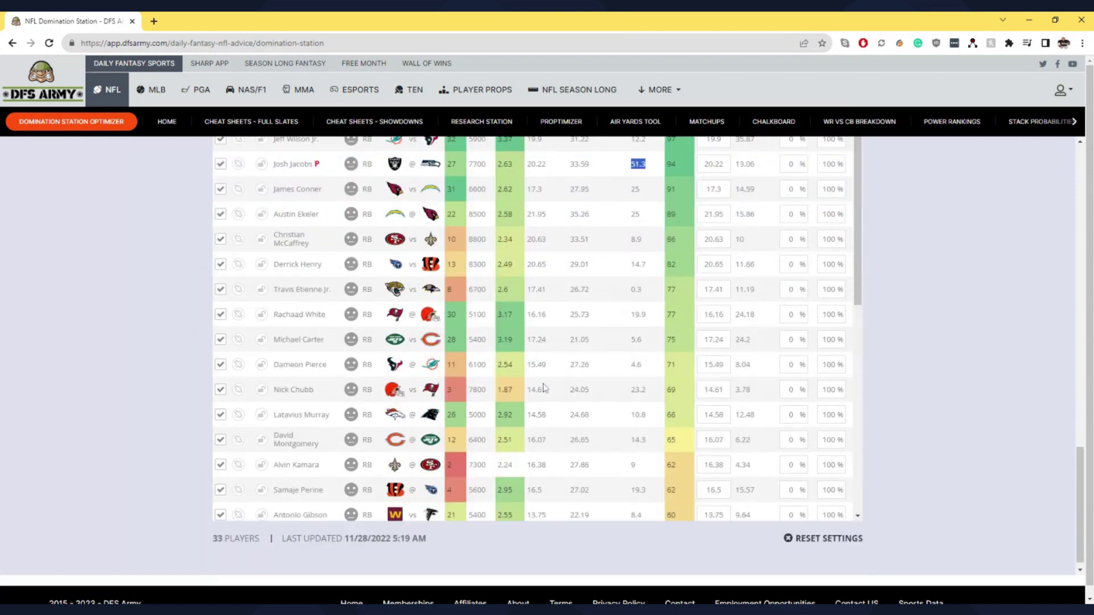
scroll(544, 387, up, 5)
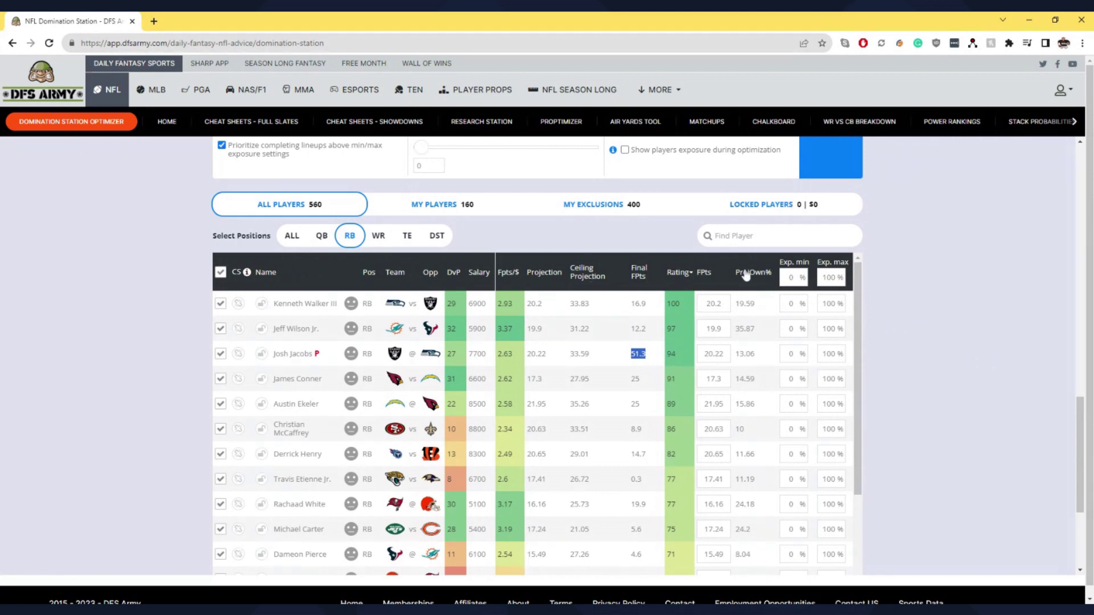
click(479, 273)
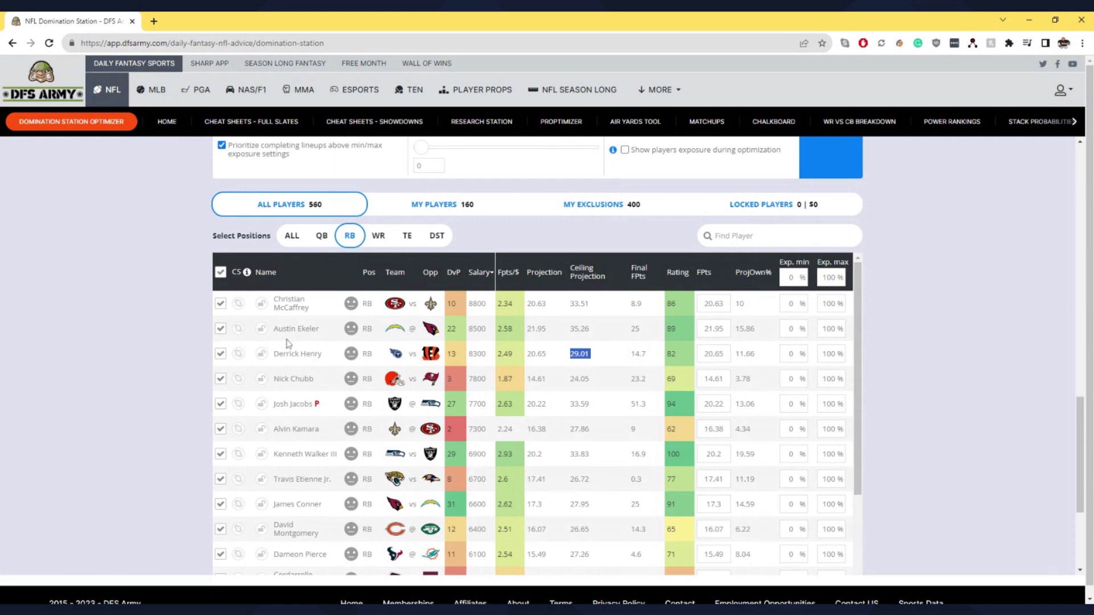
scroll(205, 336, down, 8)
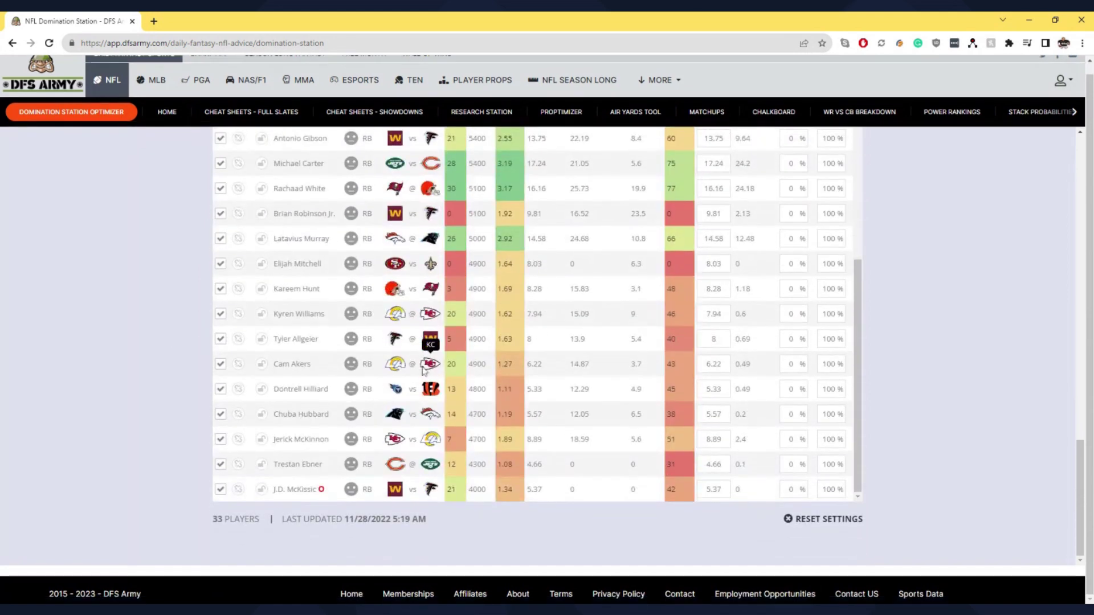
mouse_move(359, 466)
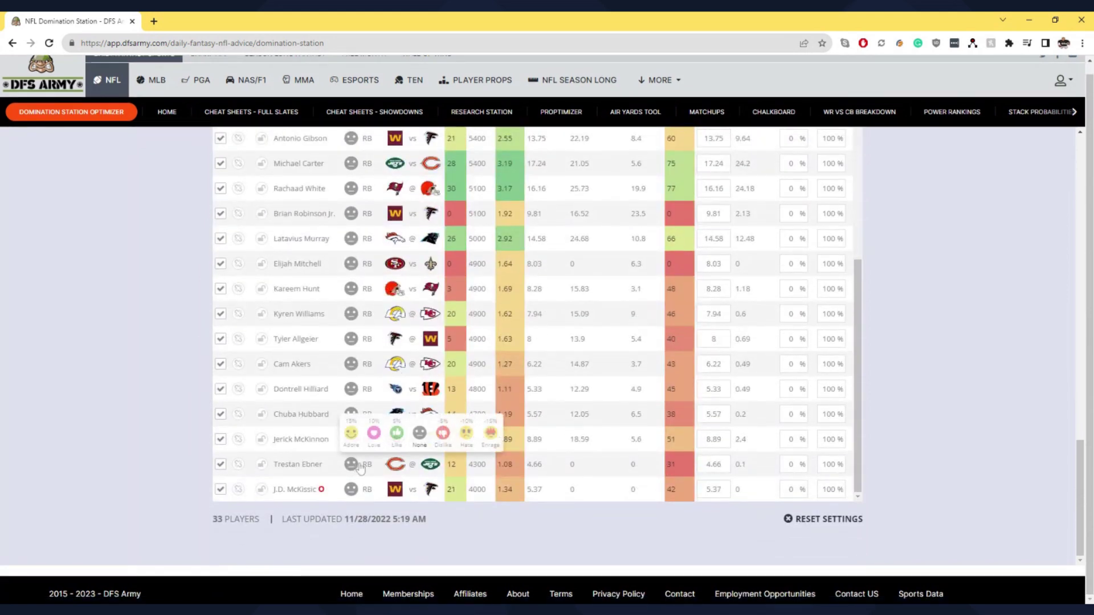
click(396, 433)
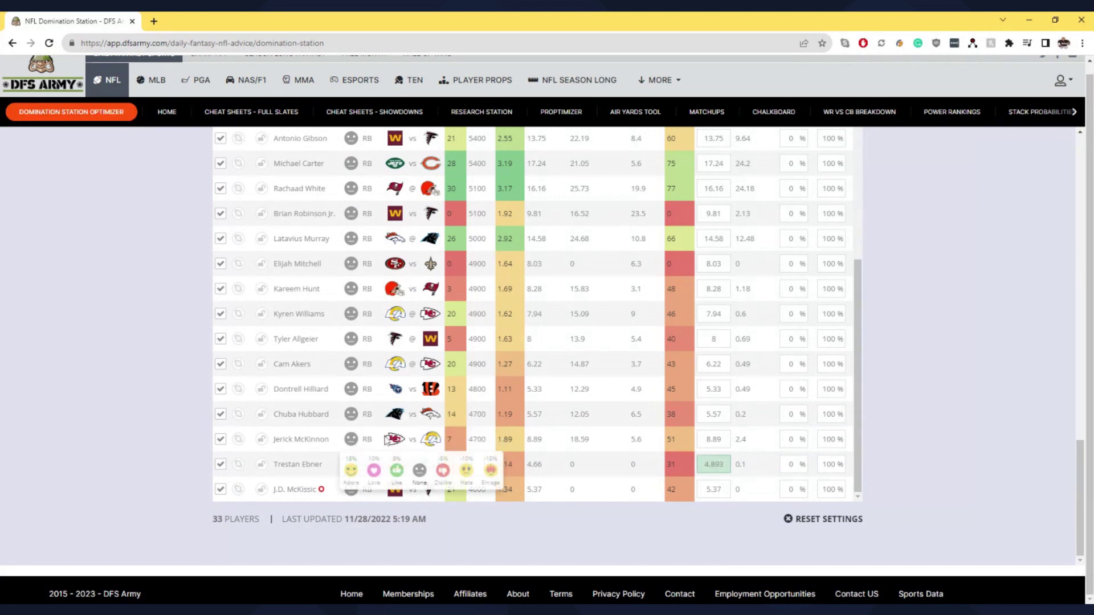
click(396, 470)
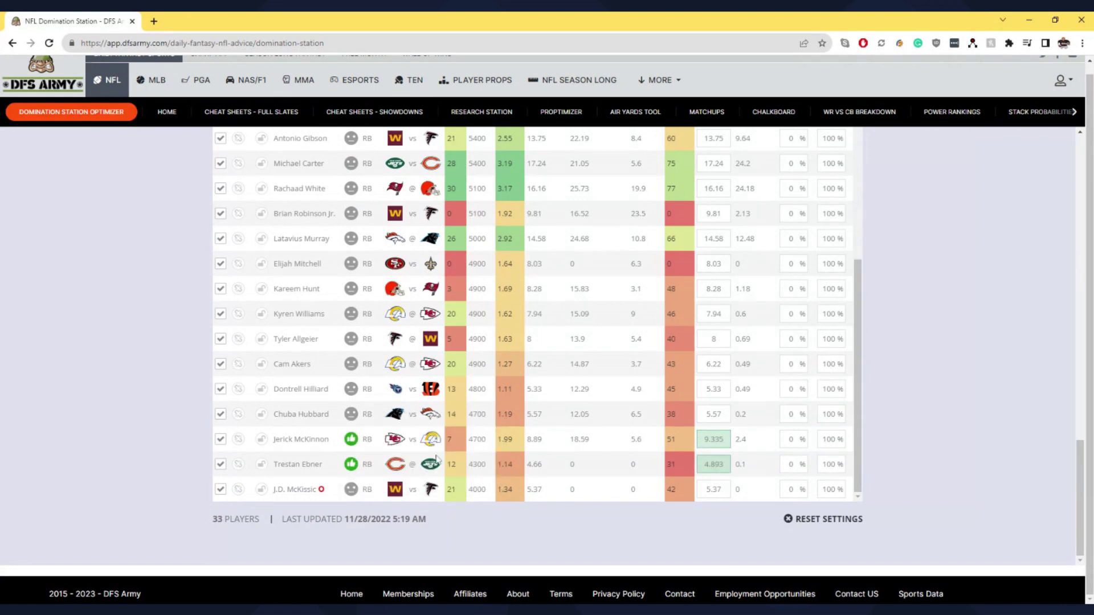
mouse_move(359, 429)
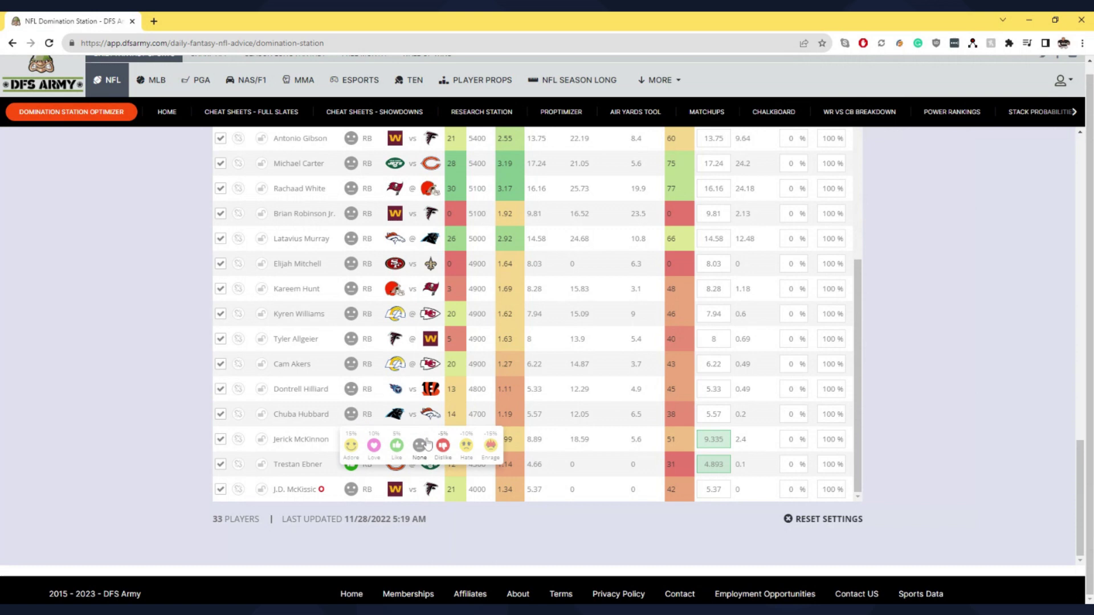
double_click(834, 414)
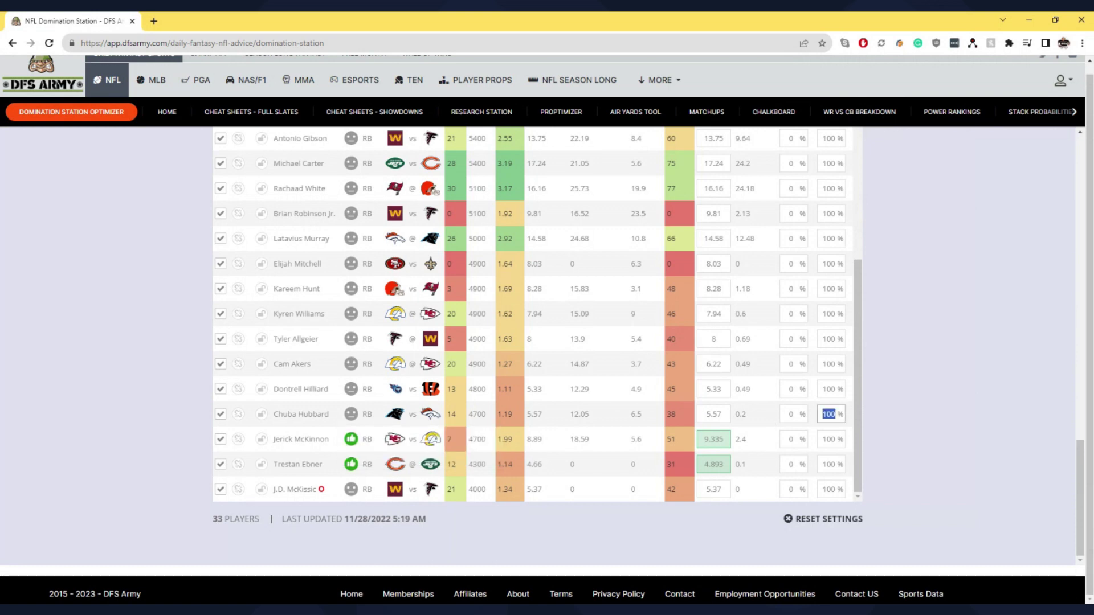
text(99)
double_click(829, 389)
text(99)
click(971, 361)
scroll(908, 325, up, 5)
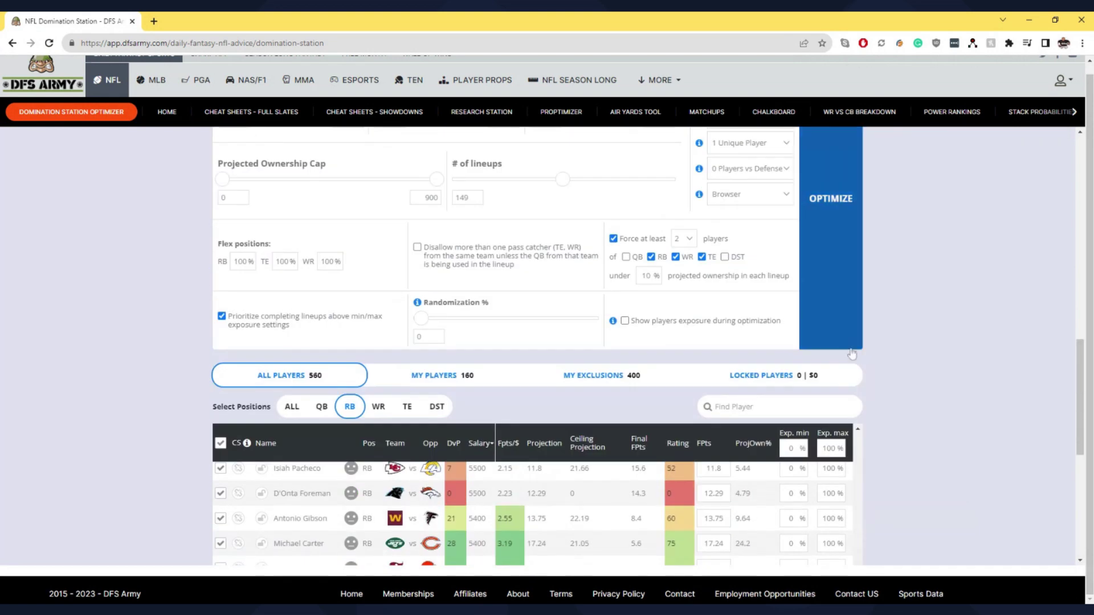
scroll(852, 354, down, 6)
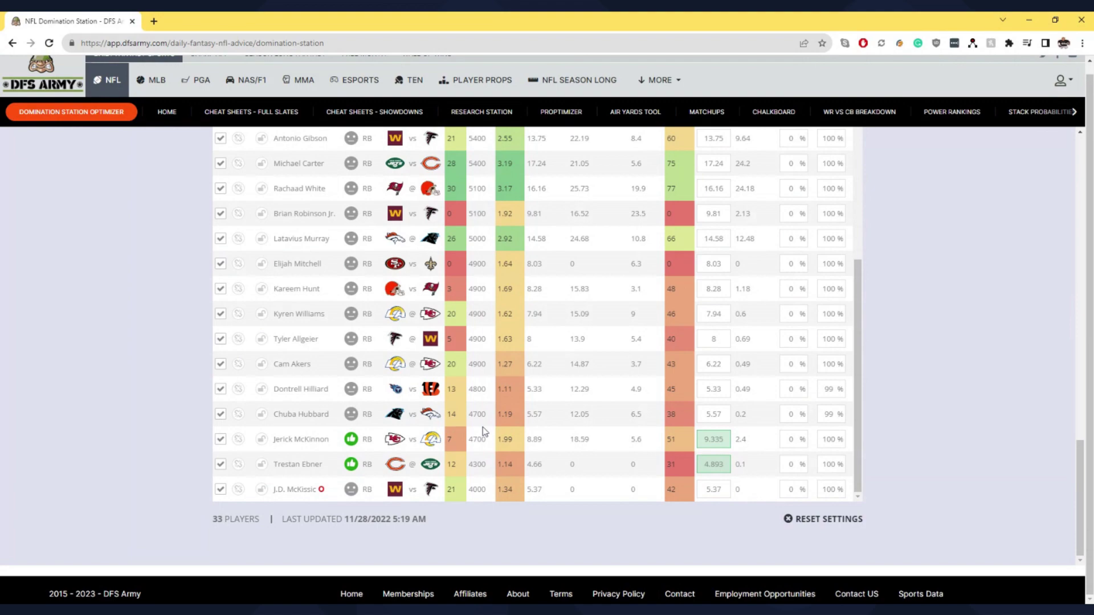
scroll(915, 399, up, 5)
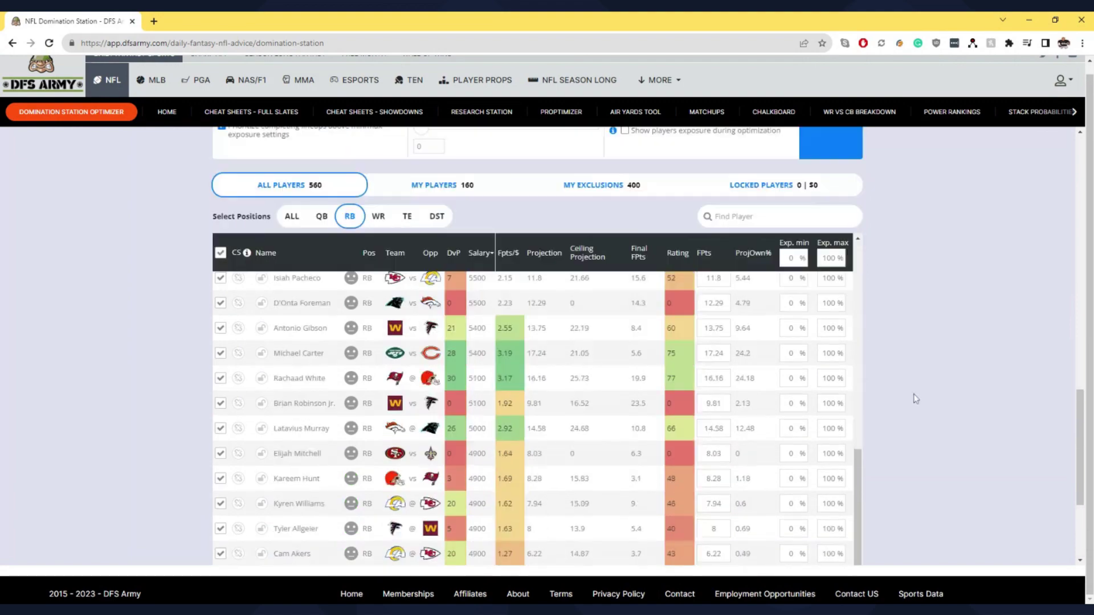
scroll(916, 399, down, 3)
scroll(216, 359, up, 10)
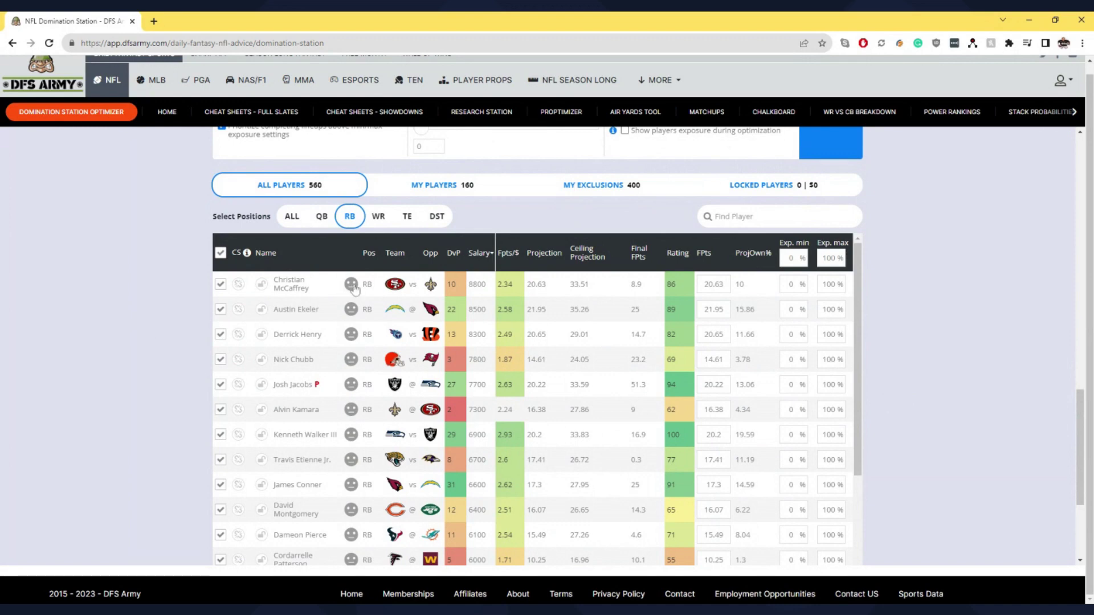
Give Christian McCaffrey Like, Love, then Adore reactions, noting his adjusted FPts of 23.724.
click(352, 285)
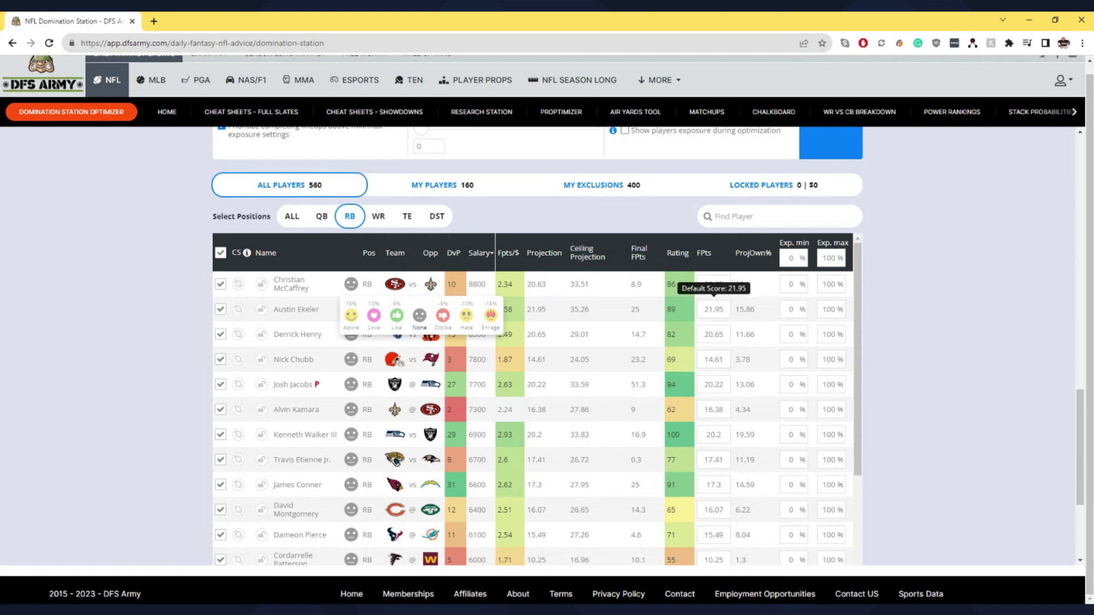
click(397, 319)
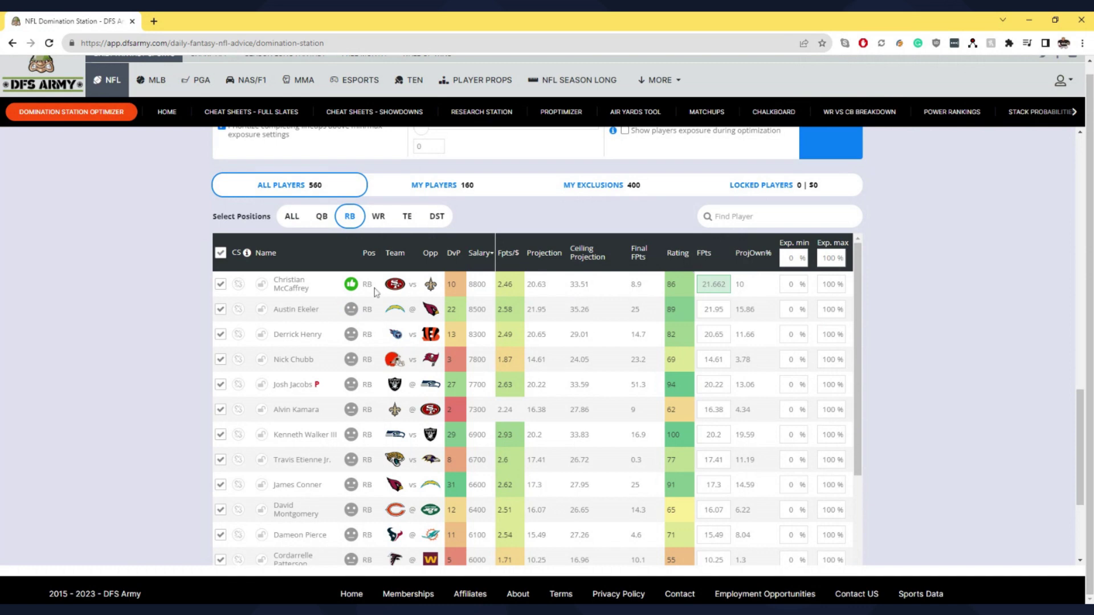
click(351, 309)
click(374, 315)
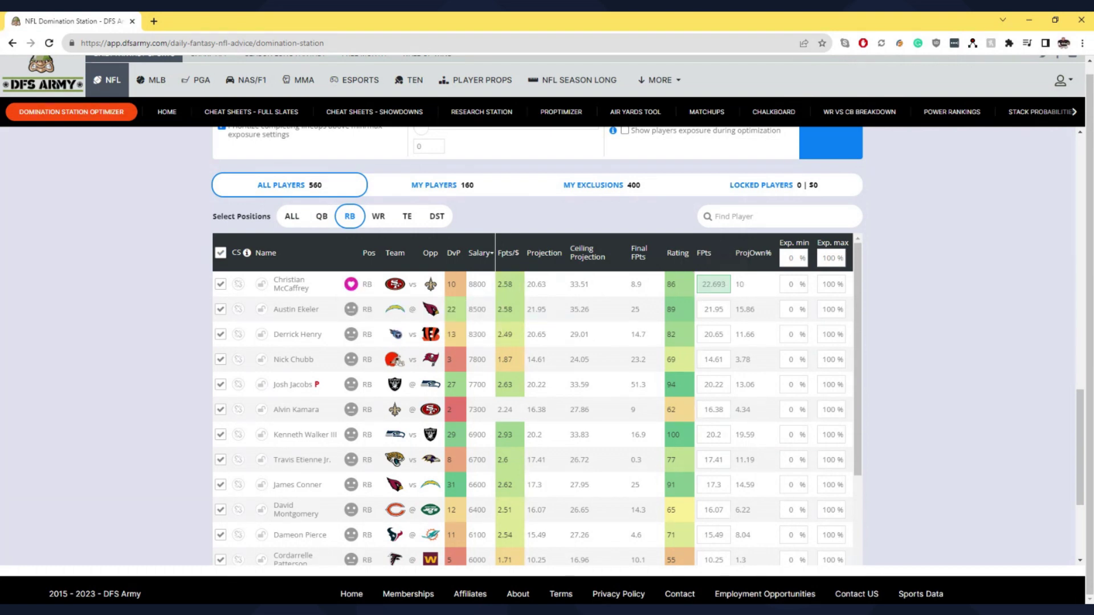
click(351, 284)
click(351, 320)
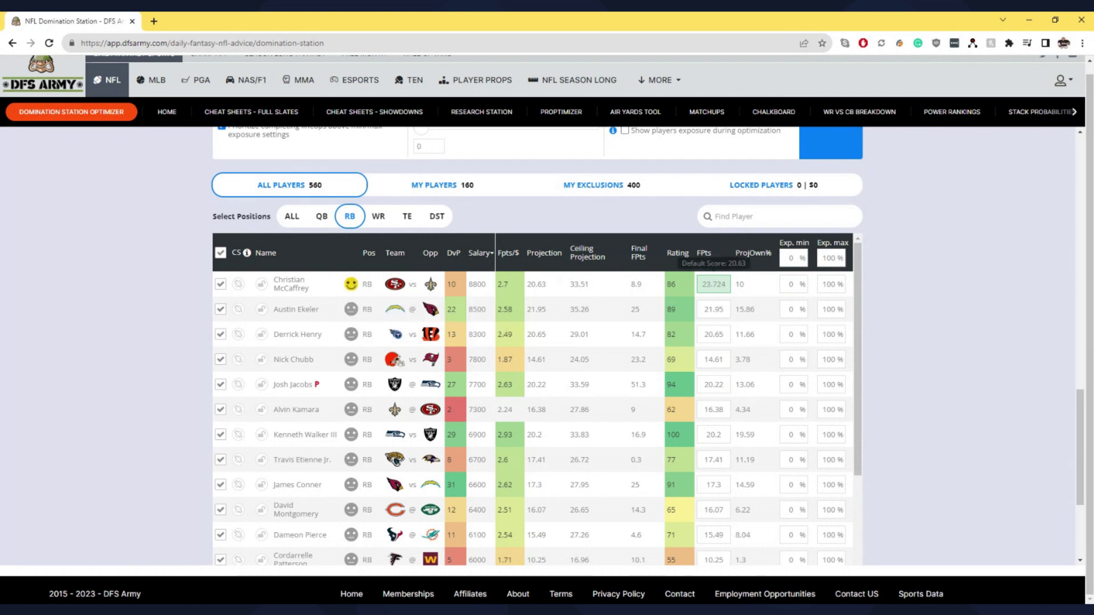
drag(702, 284, 757, 288)
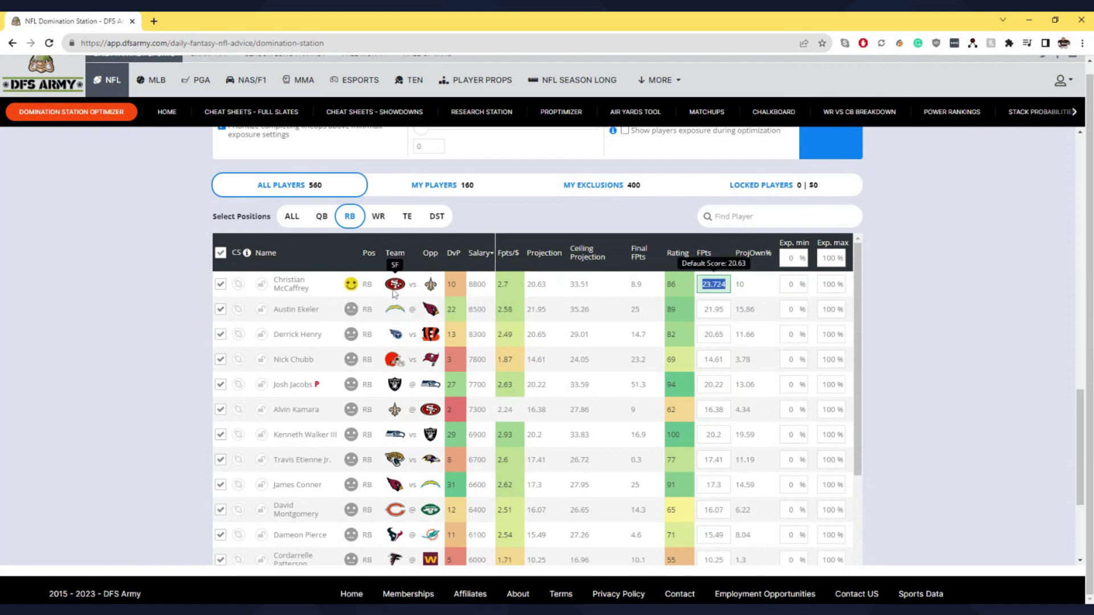
Switch McCaffrey's reaction through Dislike, Hate and Enrage, then back to Like.
click(351, 284)
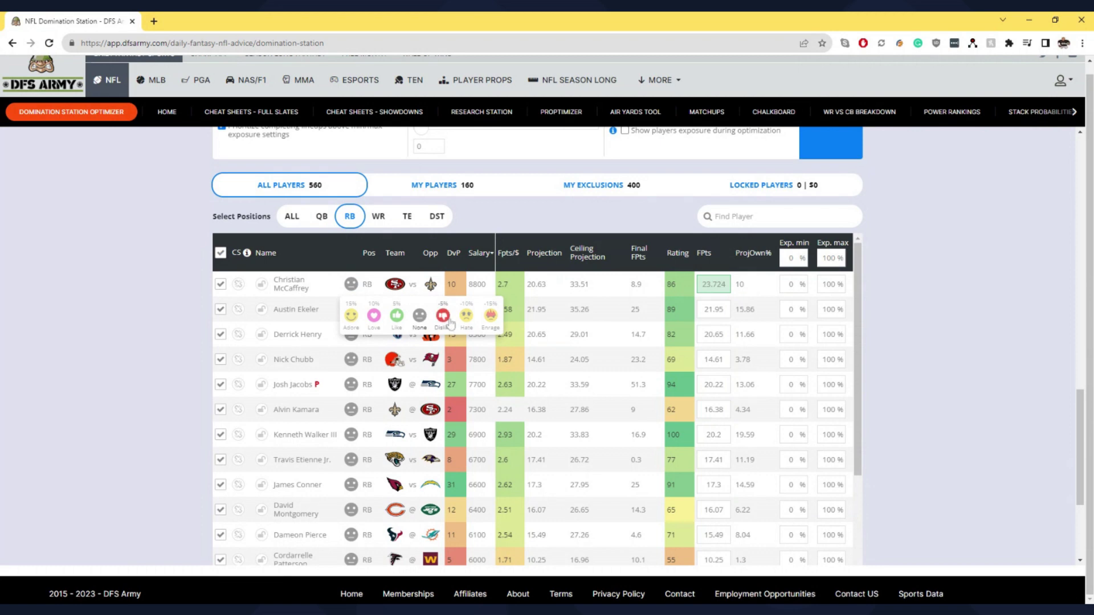
click(445, 318)
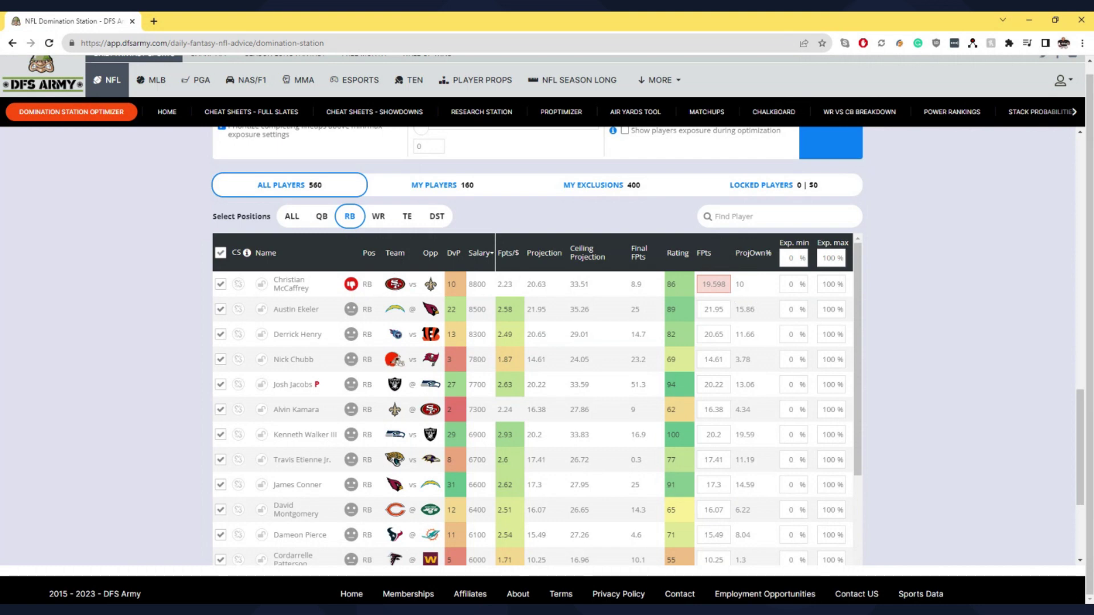
click(351, 283)
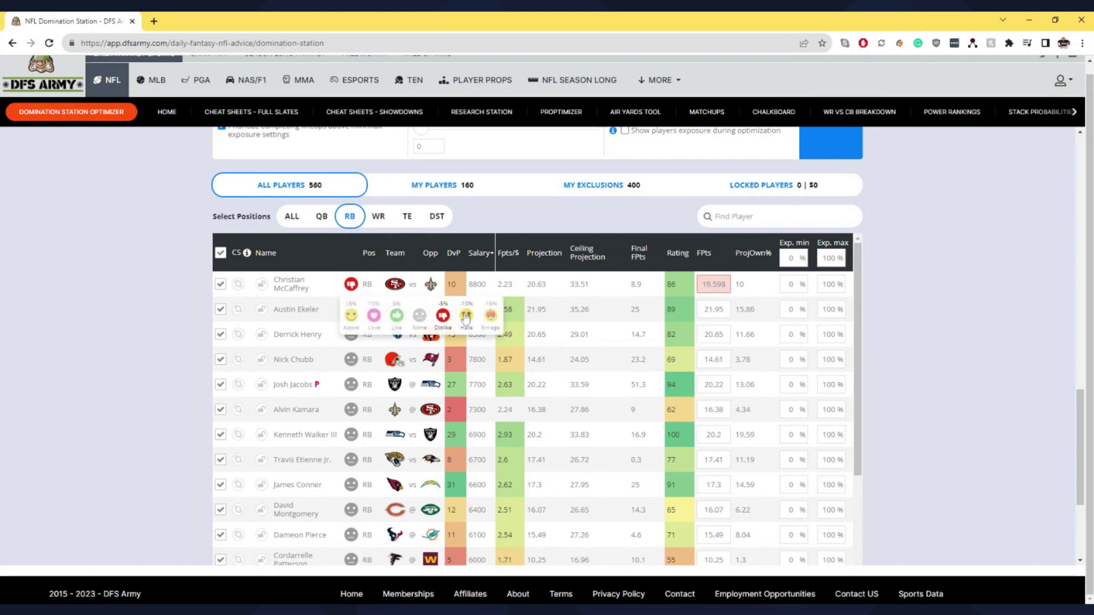
click(465, 317)
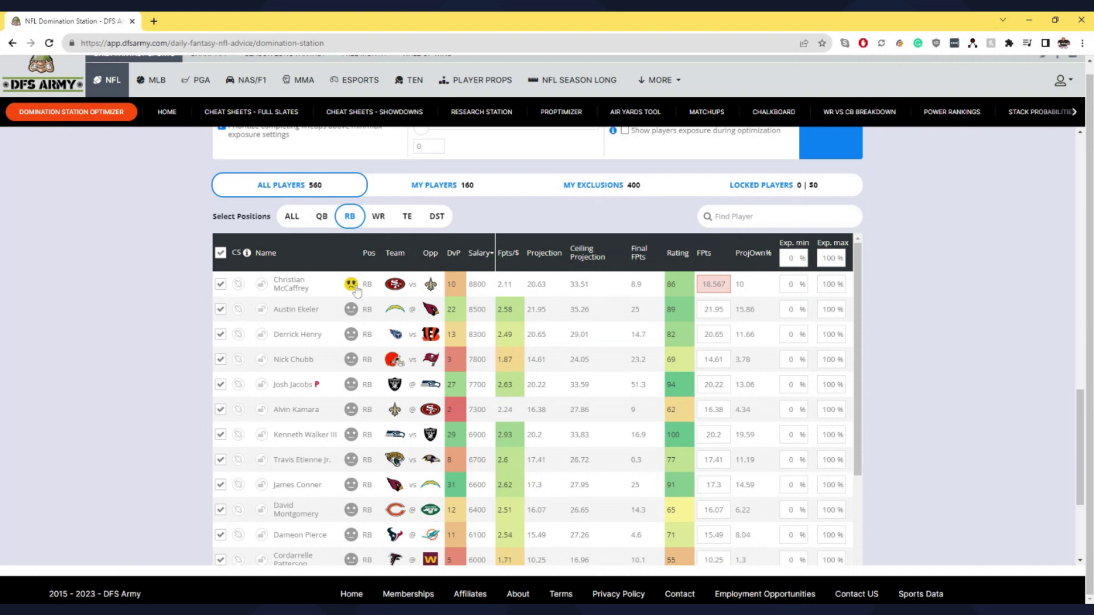
mouse_move(712, 284)
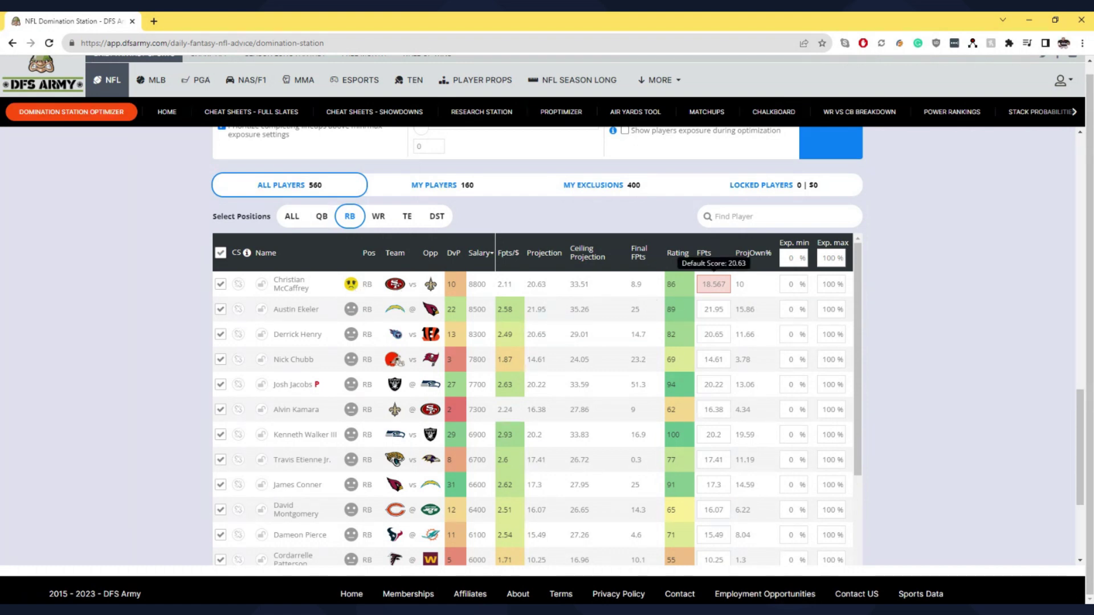
click(351, 283)
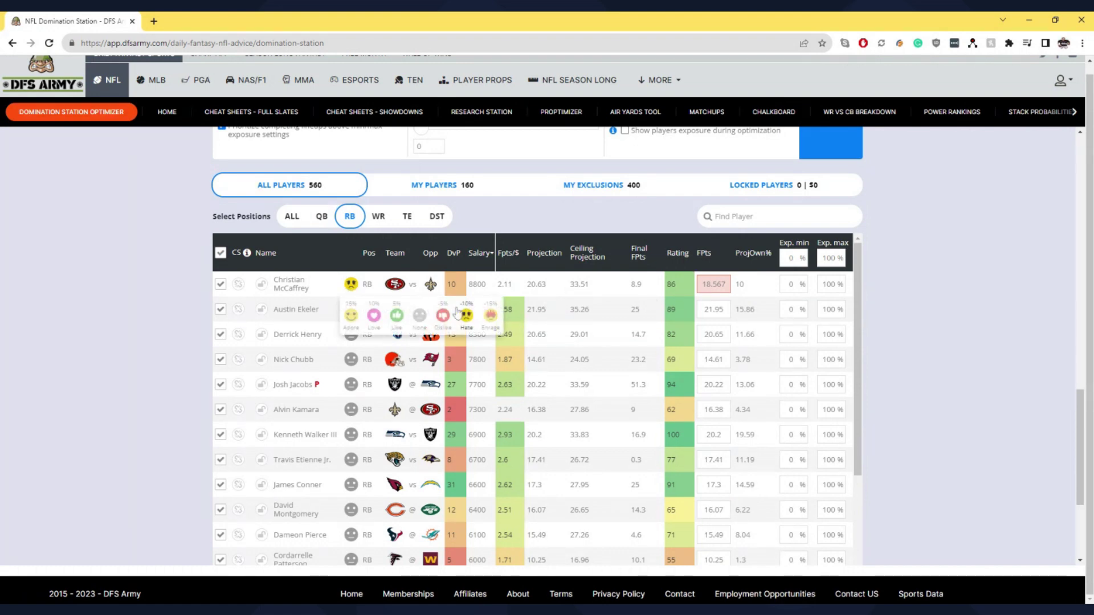
click(490, 315)
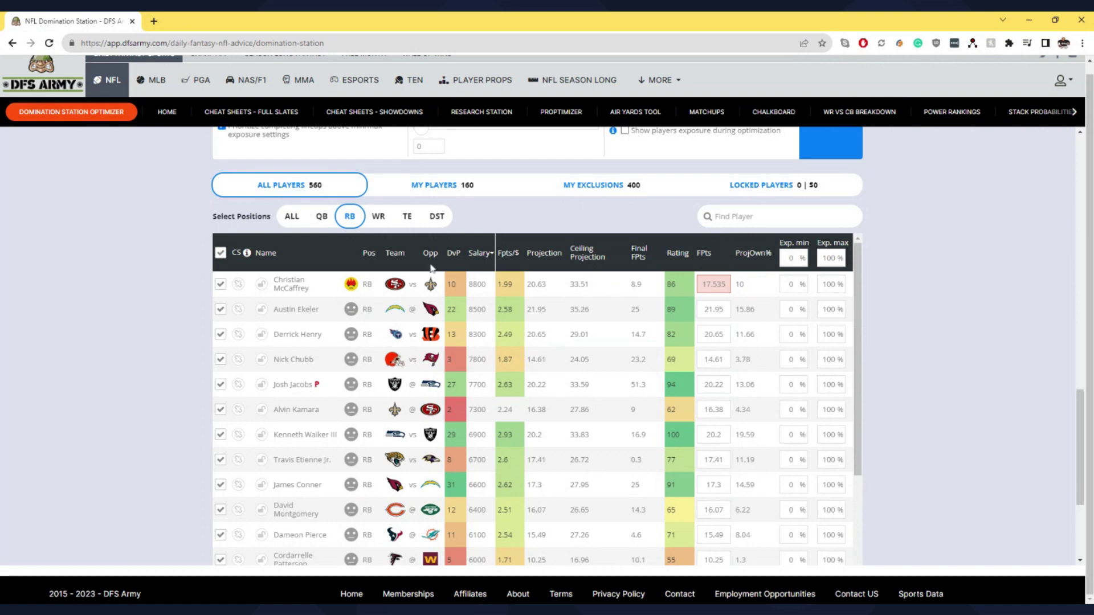
click(353, 285)
click(368, 314)
click(351, 284)
Reset McCaffrey's reaction to None and filter the player pool to WR.
click(422, 315)
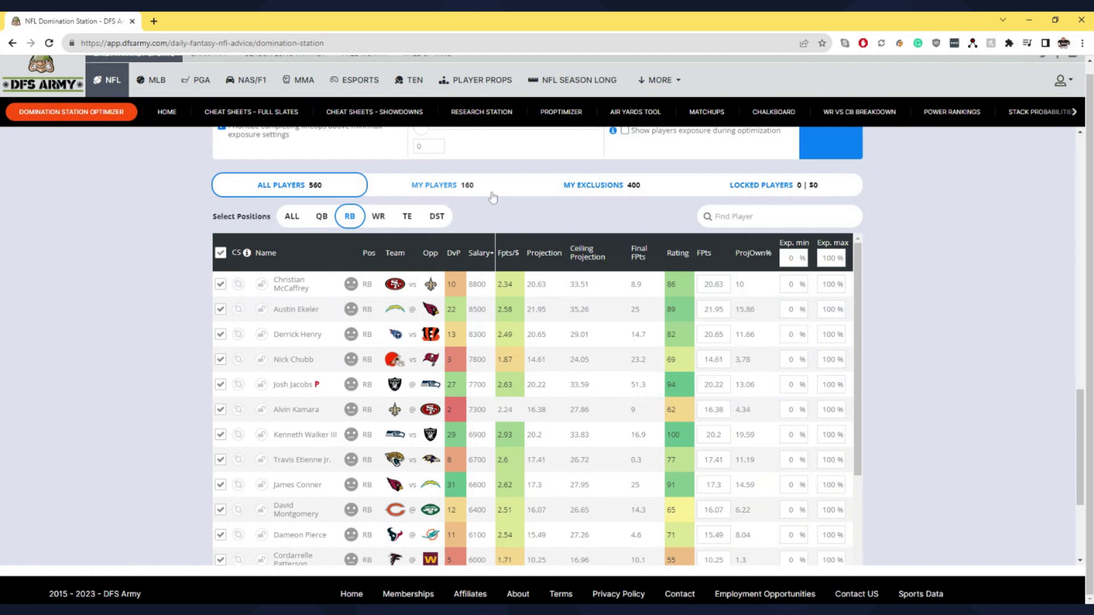
click(387, 220)
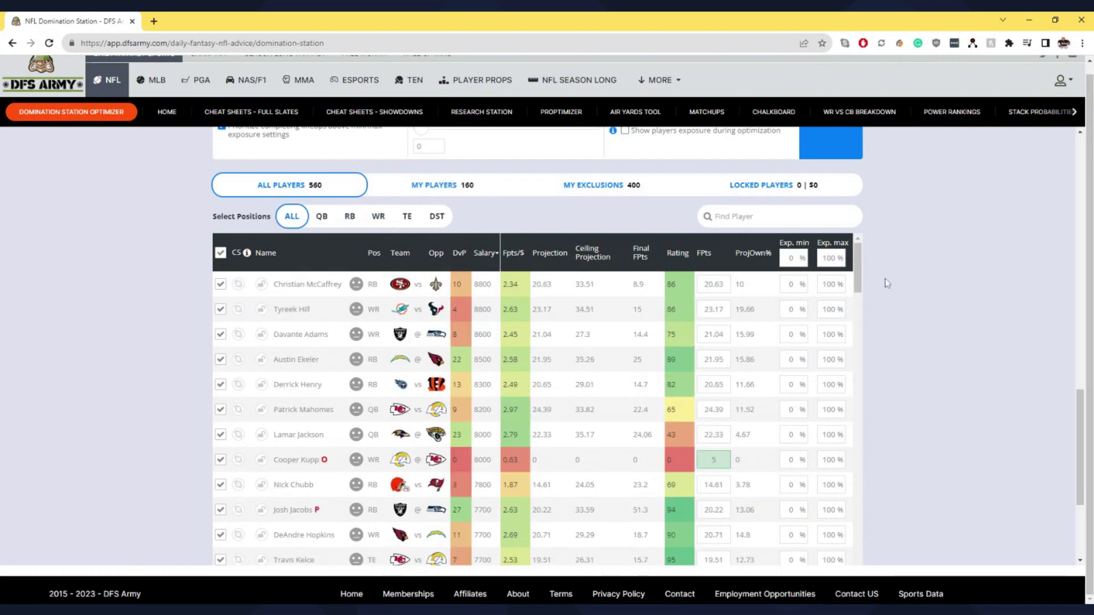
Change # of lineups from 149 to 20 and run optimization on Server instead of Browser.
scroll(891, 281, up, 6)
double_click(462, 387)
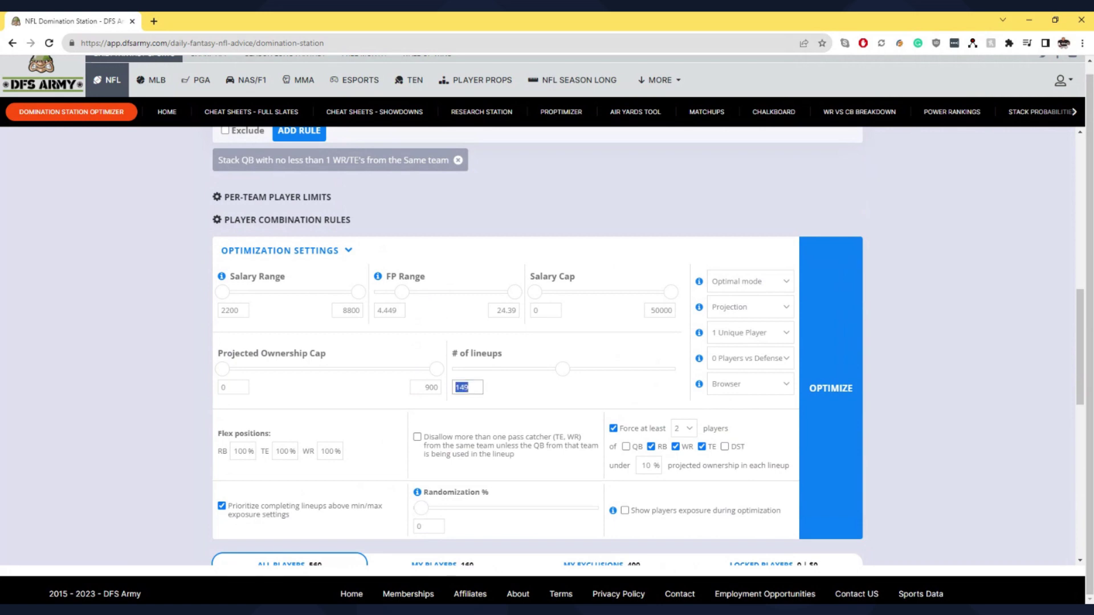
text(20)
click(189, 430)
click(756, 385)
click(749, 400)
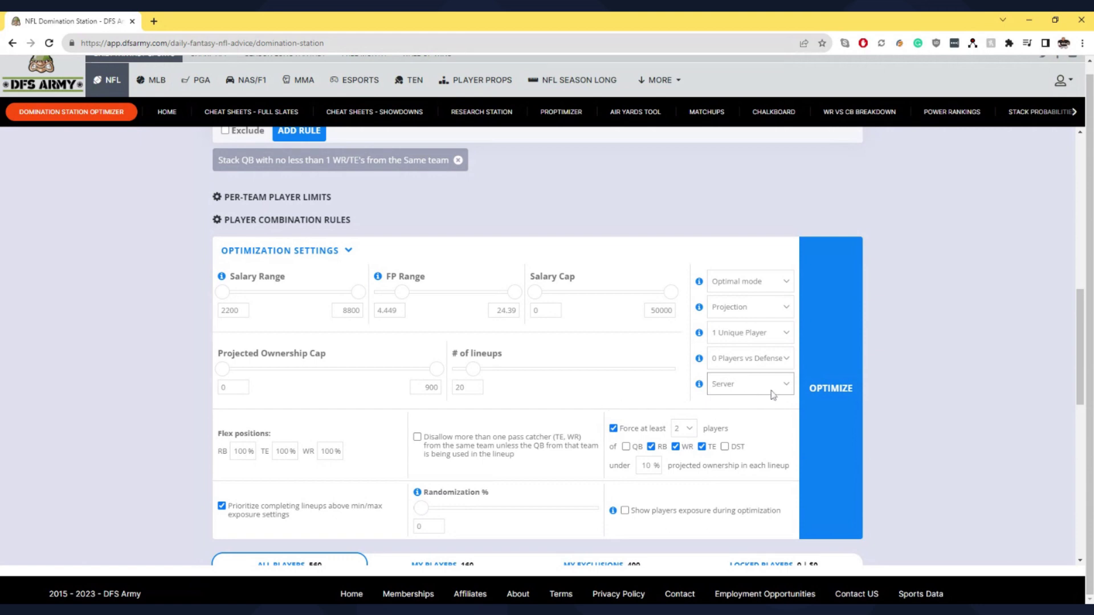
scroll(889, 348, down, 3)
scroll(137, 459, up, 3)
scroll(248, 360, down, 6)
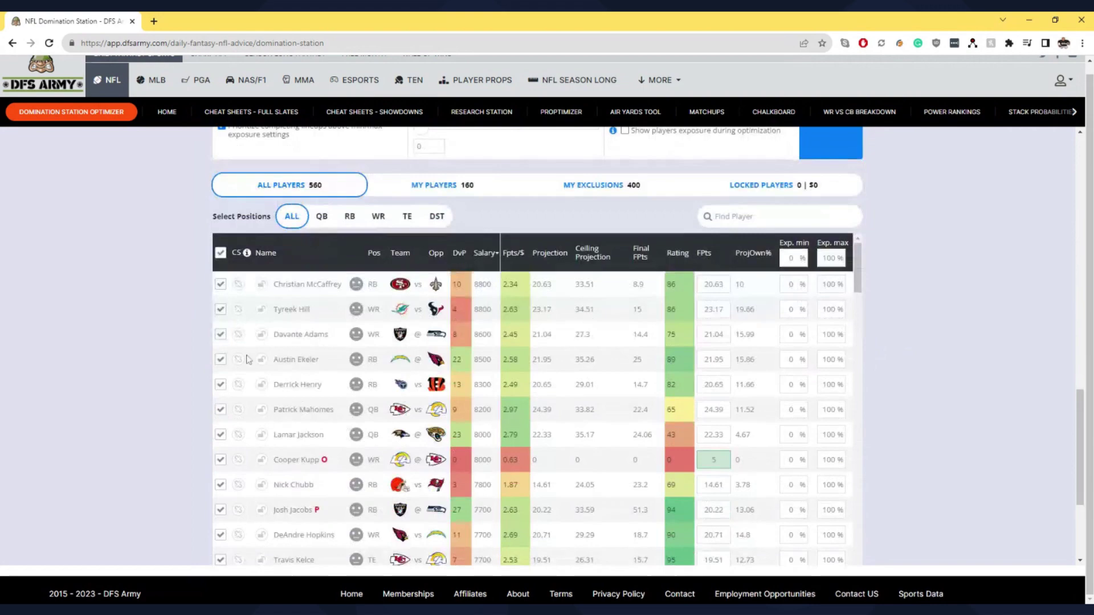
scroll(940, 329, up, 3)
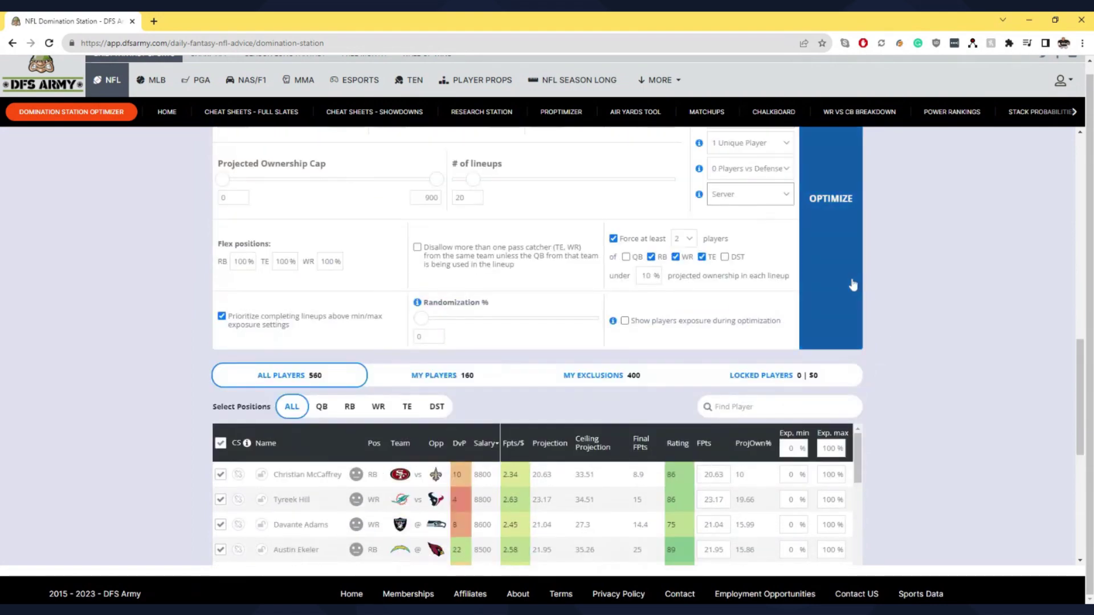
Scroll down to the 20 generated lineups and player exposure results.
scroll(901, 288, down, 7)
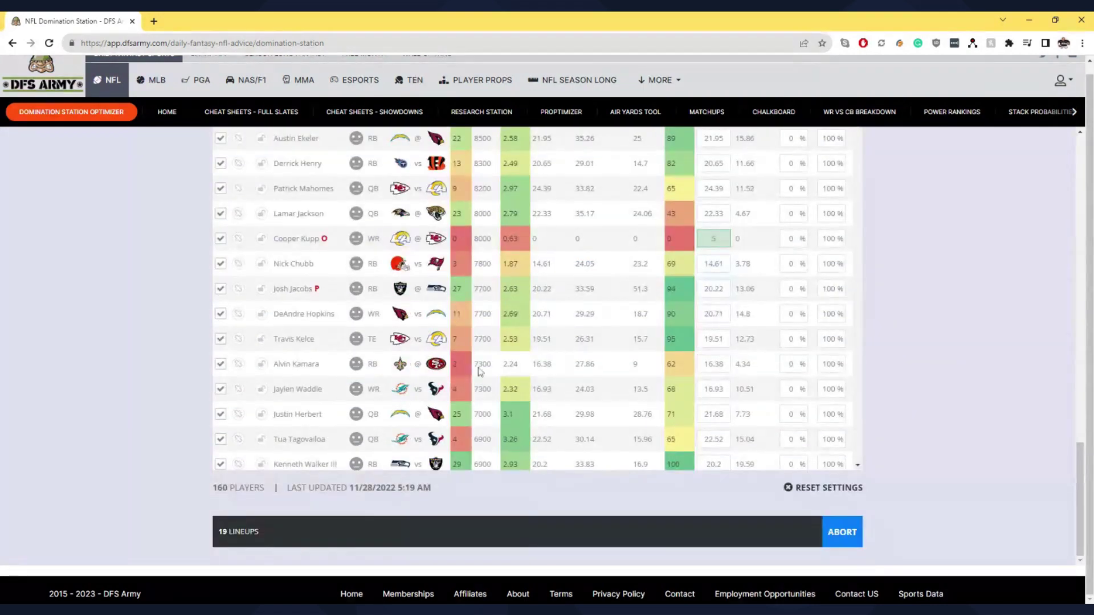
scroll(137, 406, down, 7)
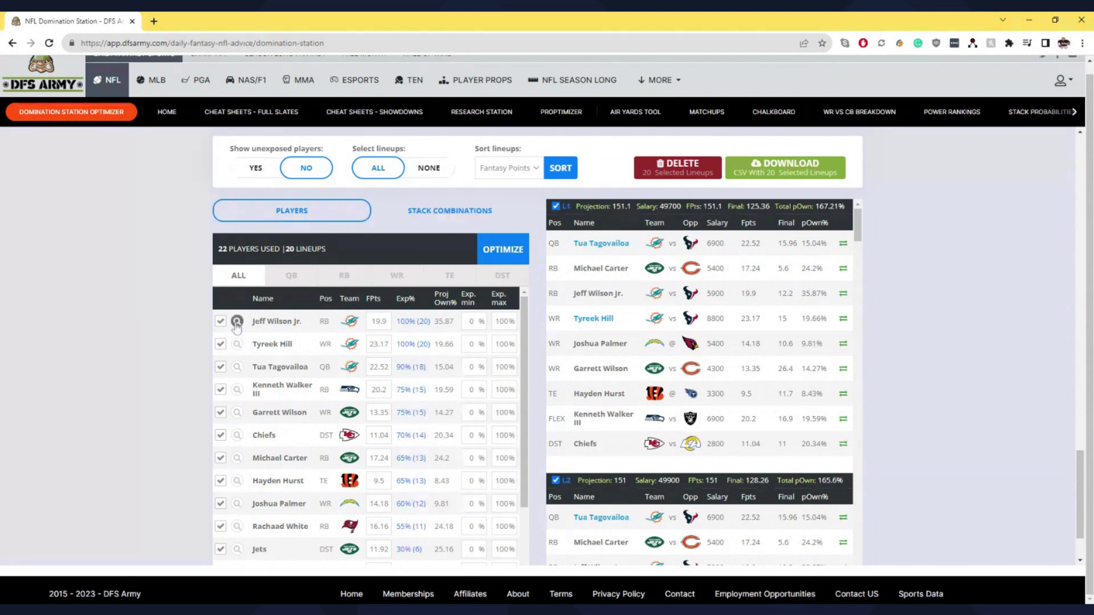
Filter the lineups to only those containing Kenneth Walker III.
click(237, 344)
click(239, 391)
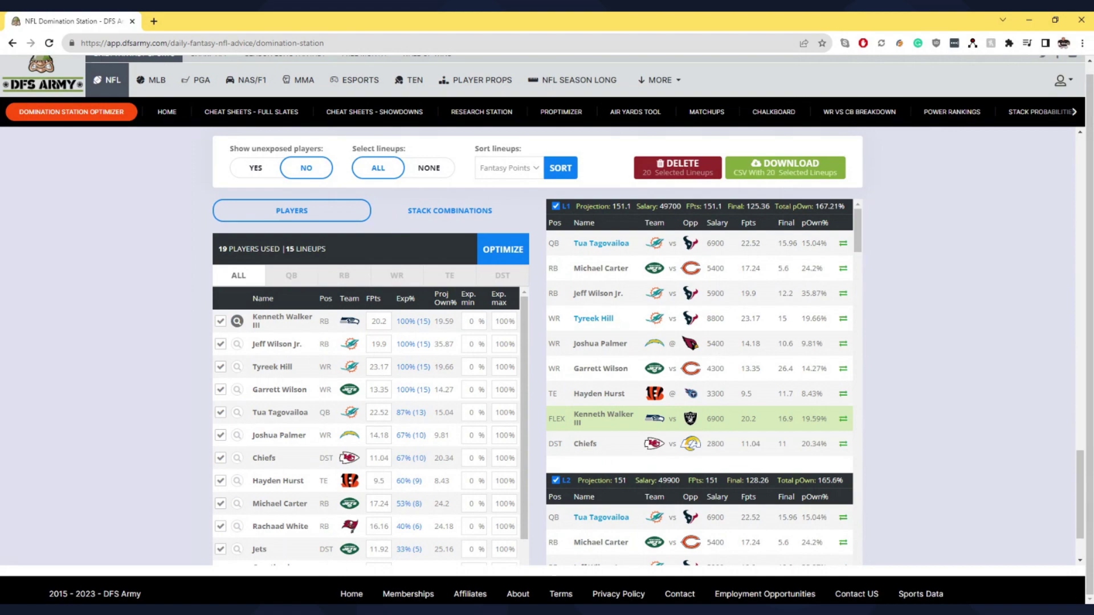
scroll(726, 403, down, 13)
scroll(726, 403, down, 10)
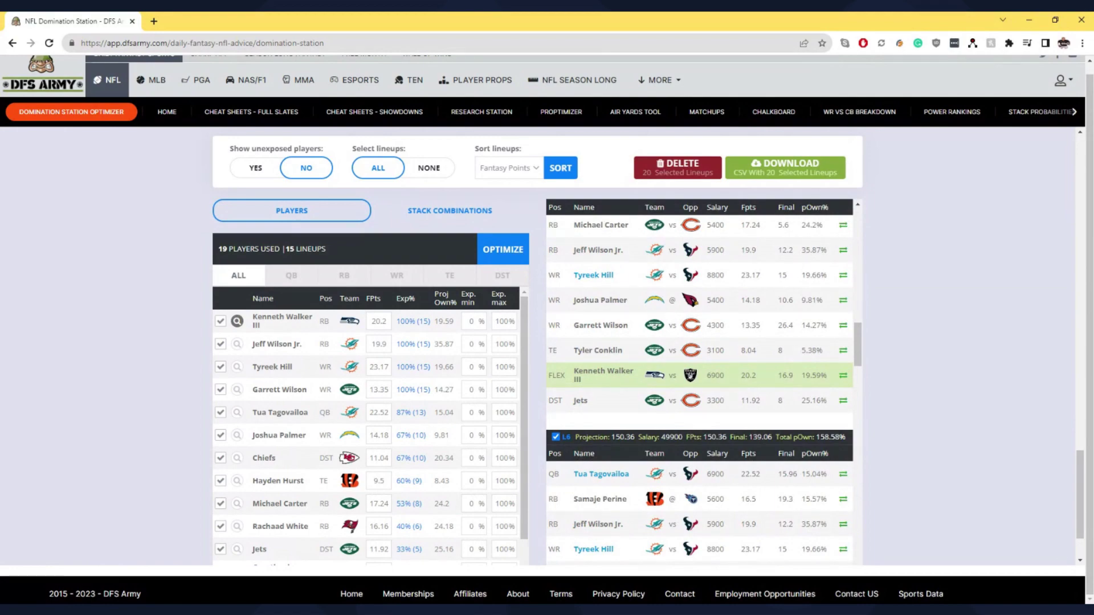
scroll(630, 375, down, 15)
scroll(630, 374, up, 20)
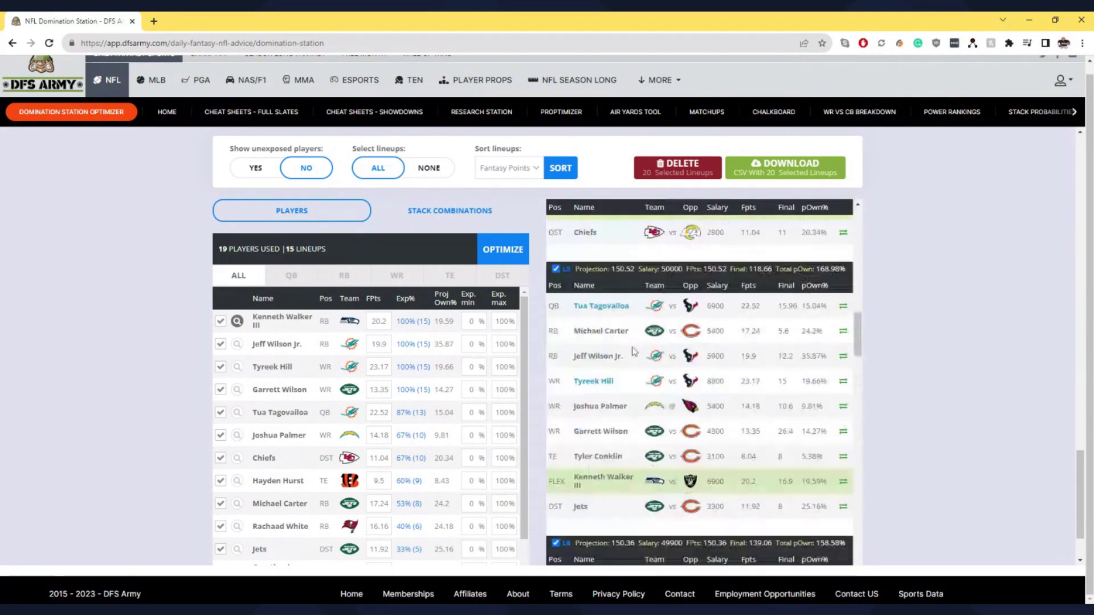
Add Jeff Wilson Jr. and Tyreek Hill to the lineup filter.
click(237, 346)
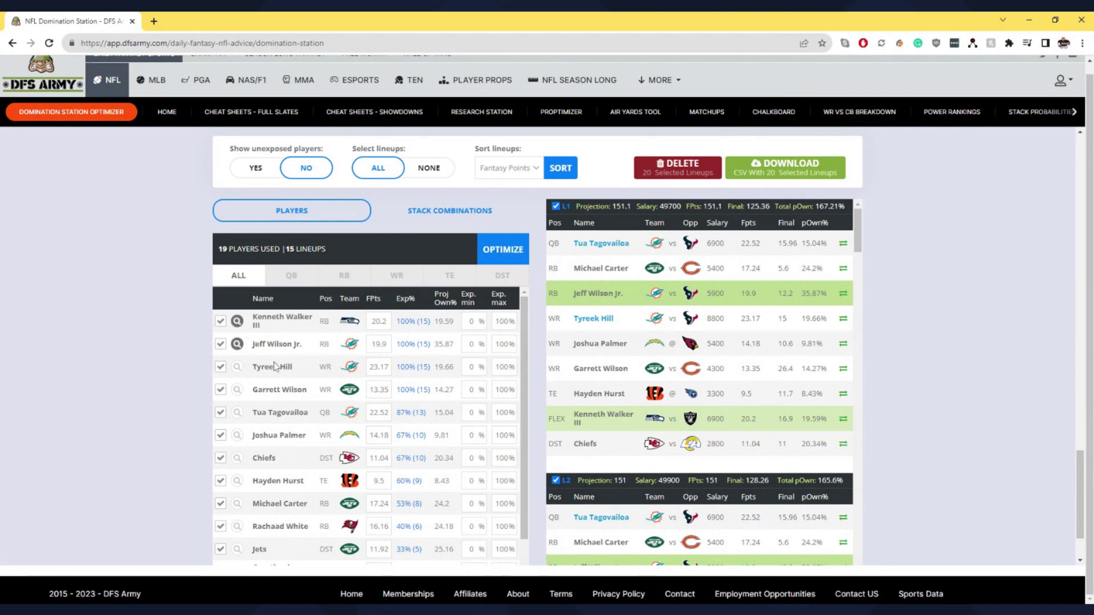
scroll(620, 317, down, 10)
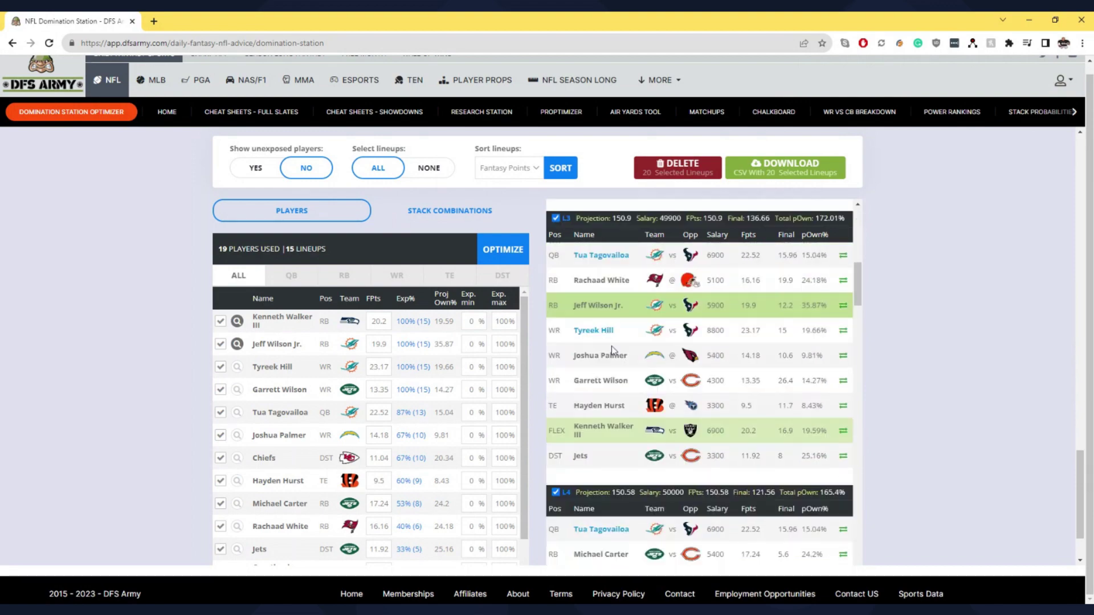
scroll(615, 353, down, 5)
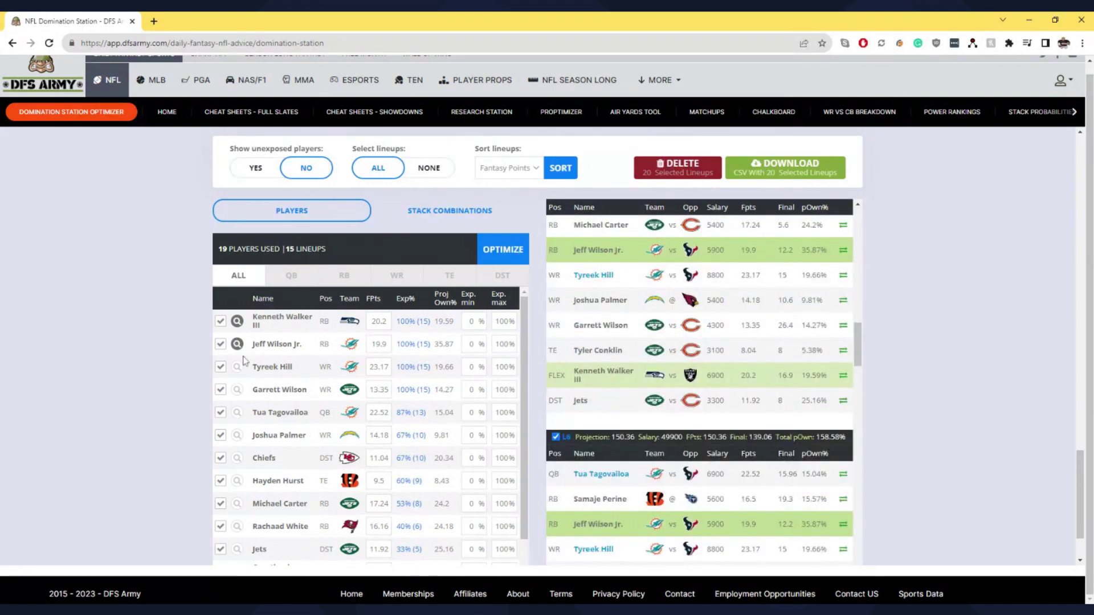
click(237, 367)
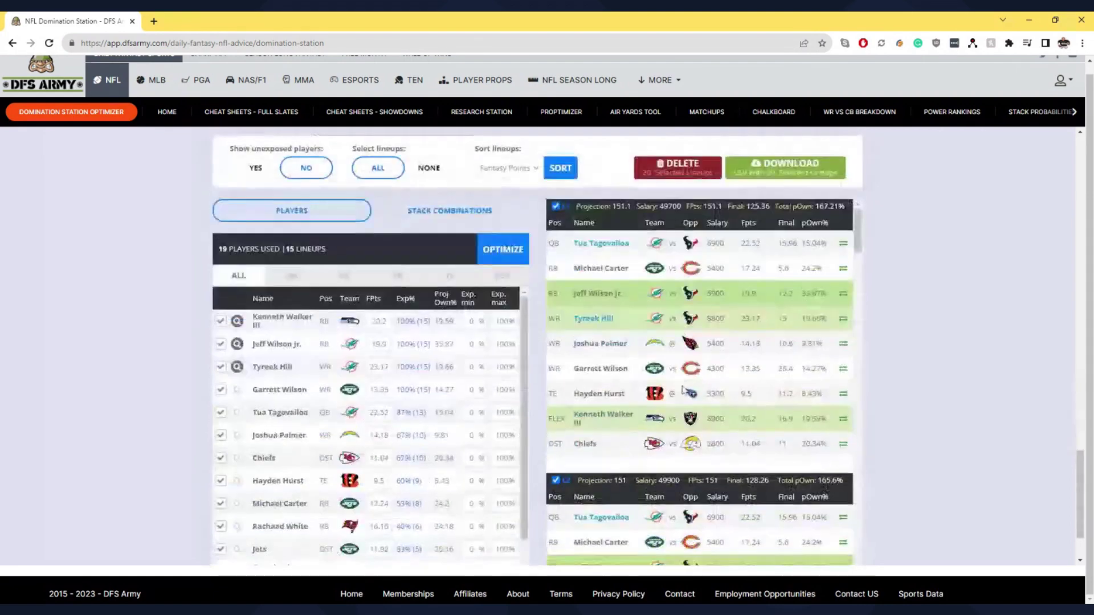
scroll(692, 382, down, 3)
scroll(693, 383, down, 3)
scroll(134, 323, down, 2)
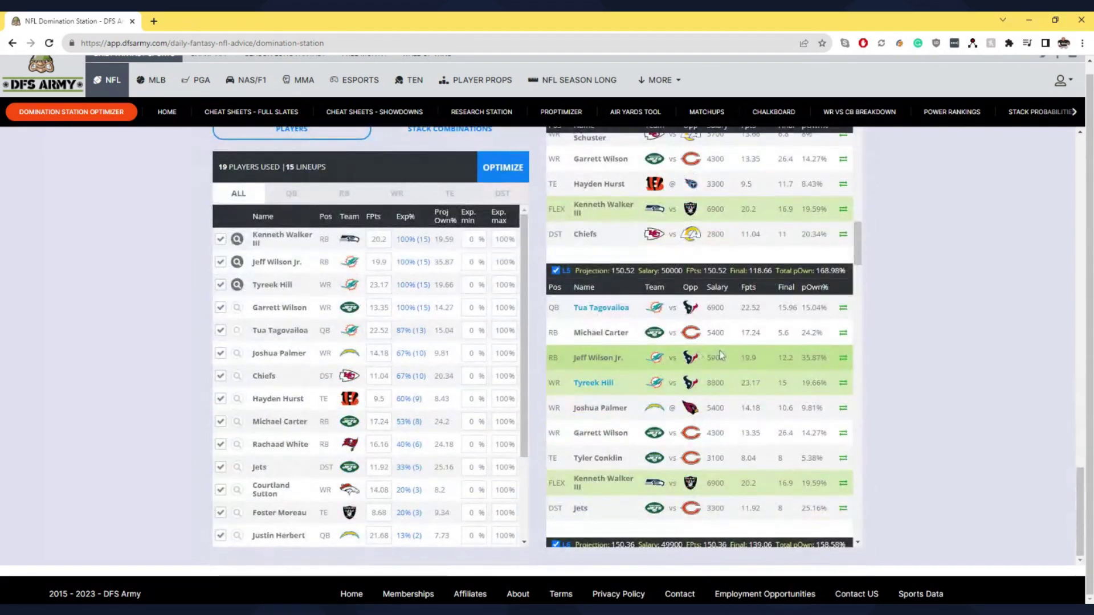
scroll(689, 364, down, 3)
scroll(689, 364, down, 3)
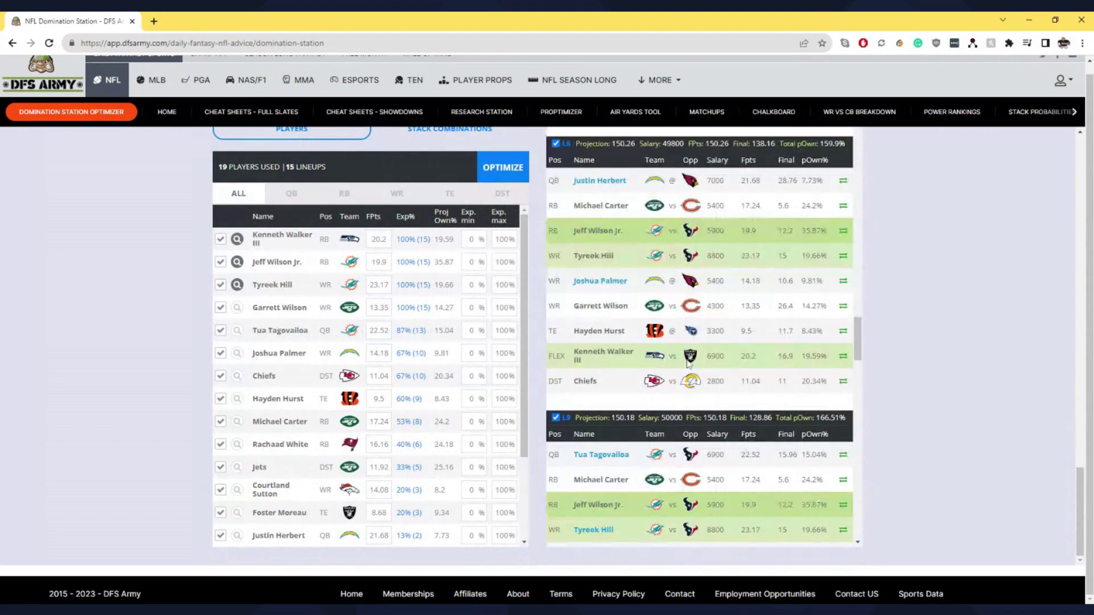
click(237, 287)
Swap Justin Herbert for Kyler Murray at QB in lineup L8, then unfilter Tyreek Hill.
scroll(899, 348, up, 3)
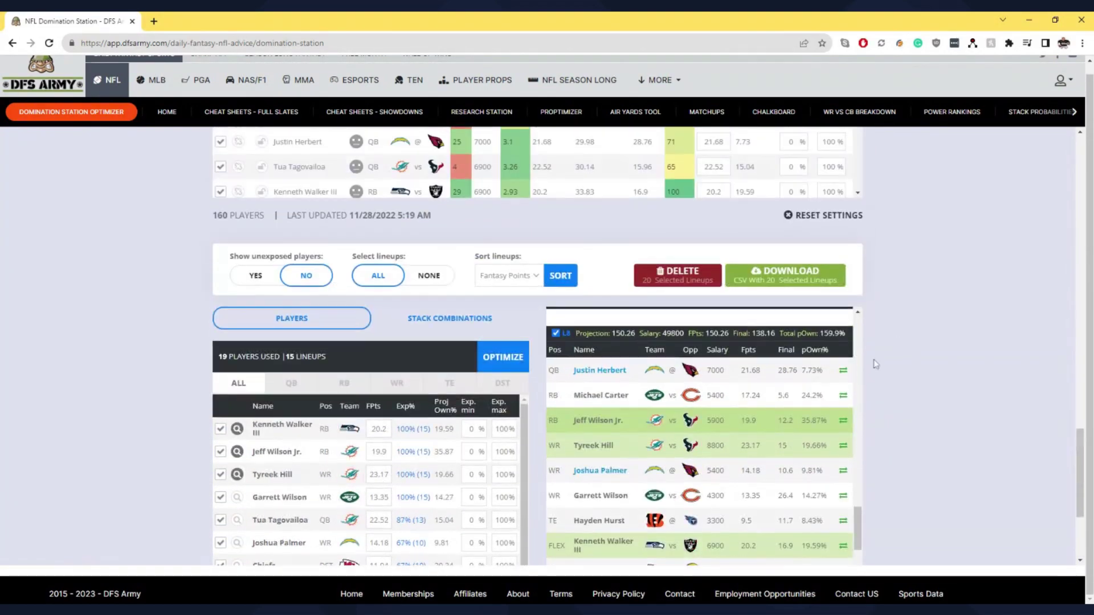
click(843, 369)
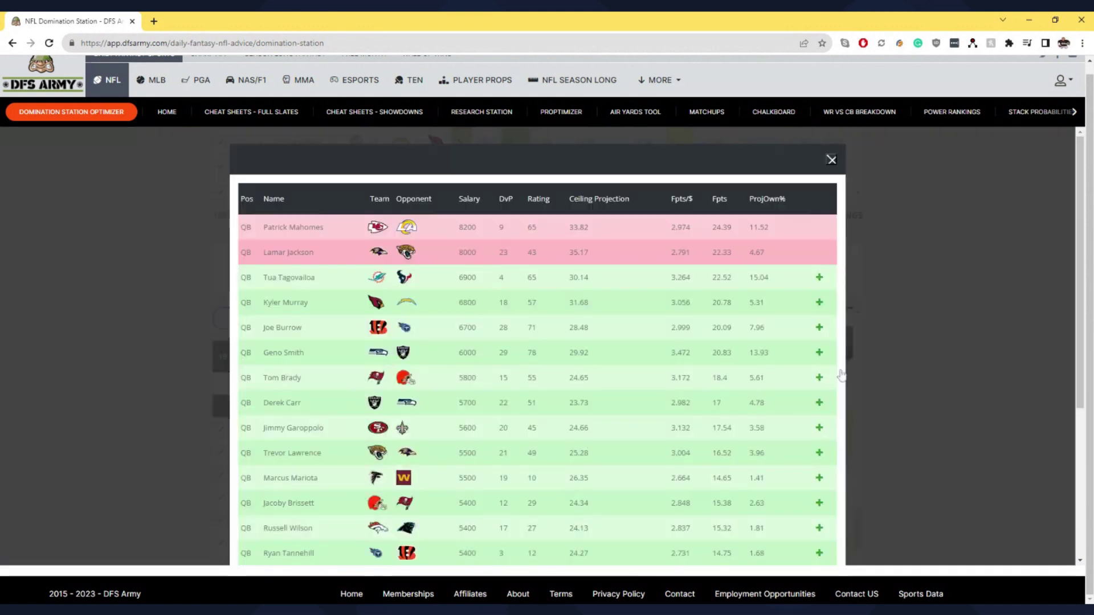
click(818, 304)
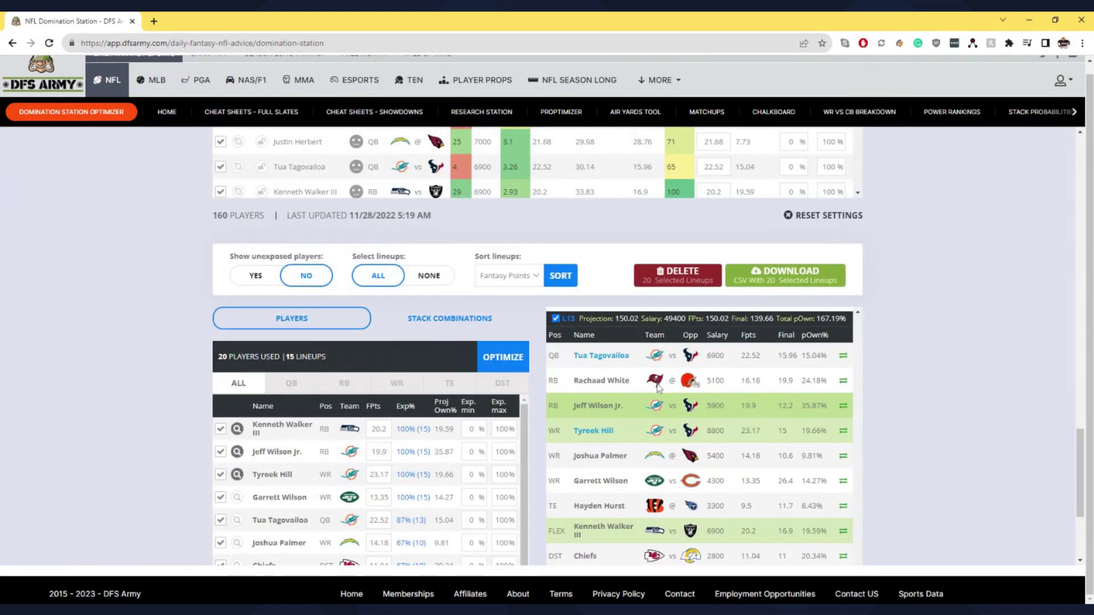
scroll(661, 386, down, 6)
scroll(671, 385, up, 3)
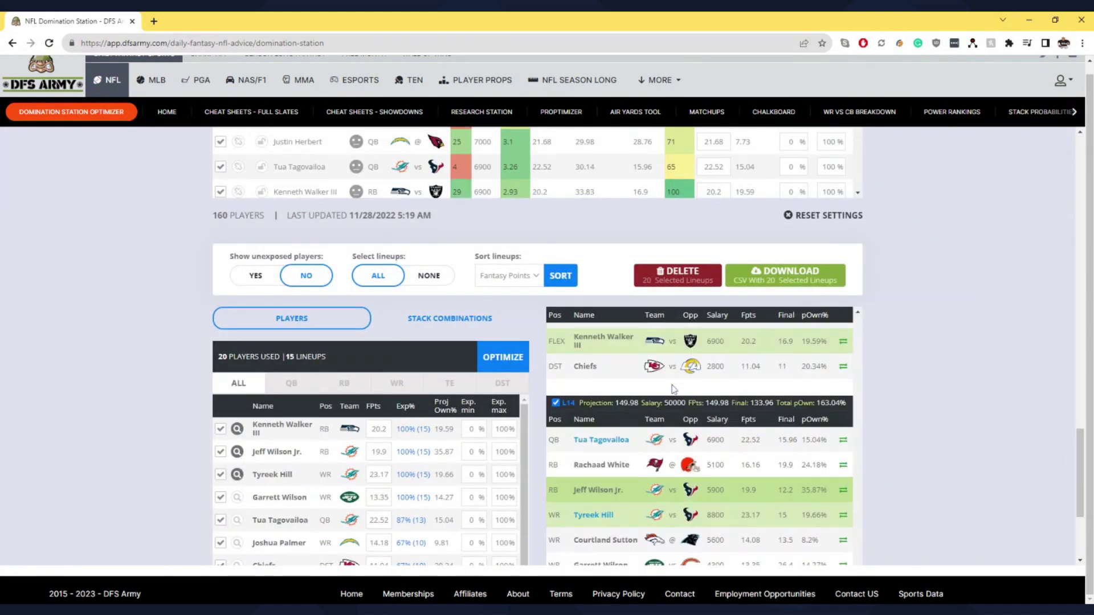
scroll(674, 389, down, 6)
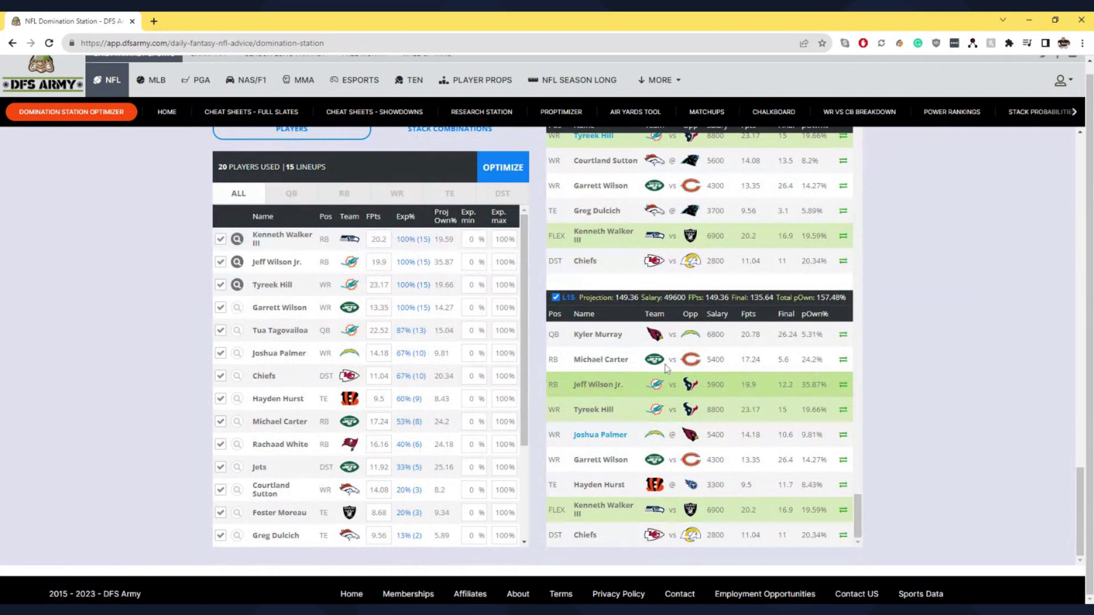
click(237, 285)
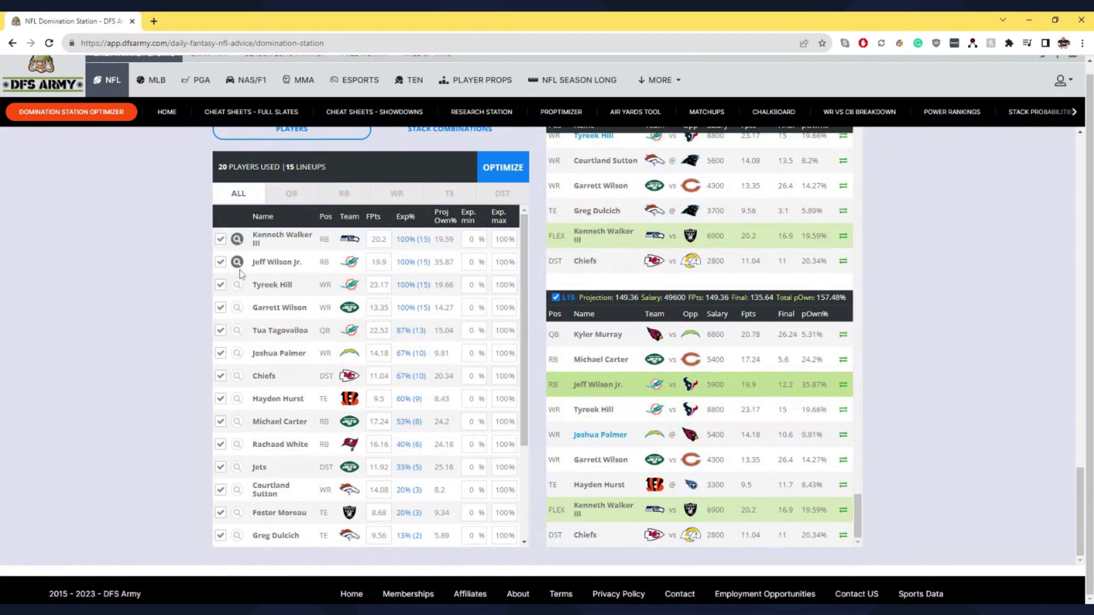
Remove Jeff Wilson Jr. and Kenneth Walker III from the lineup filter.
click(237, 262)
click(237, 240)
scroll(318, 318, up, 3)
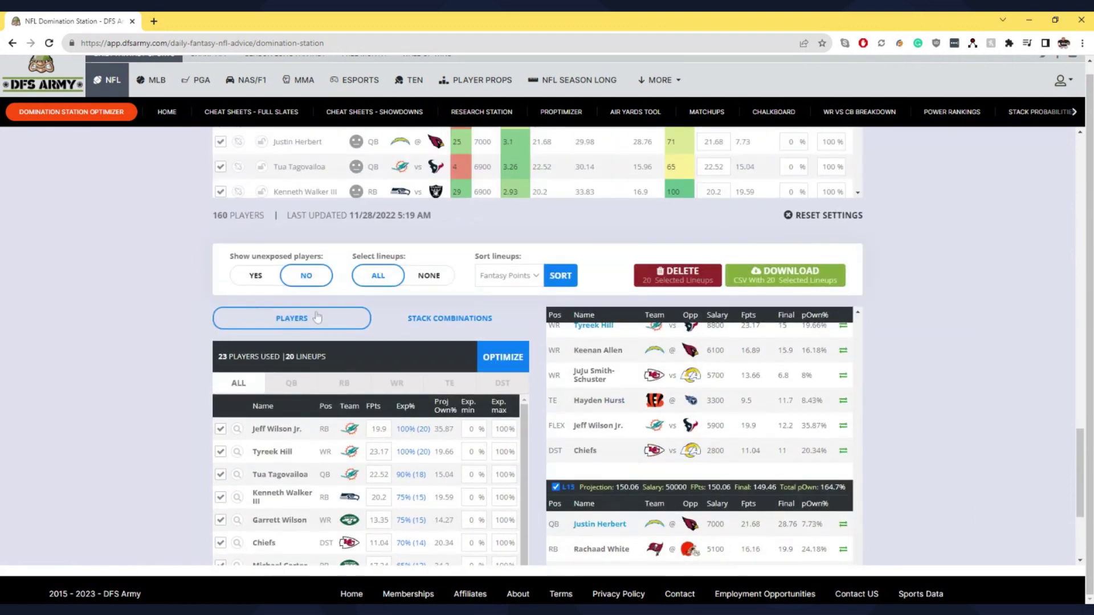
Cap the Tua Tagovailoa–Tyreek Hill stack's Exp. max at 9 and re-optimize 20 lineups.
click(450, 321)
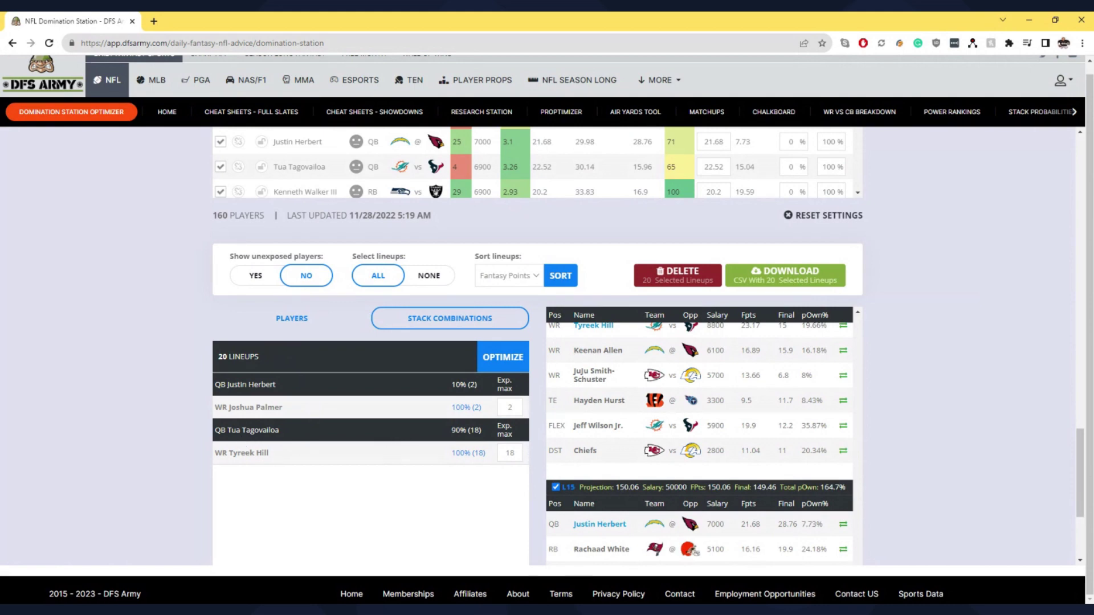
double_click(510, 453)
text(9)
click(491, 362)
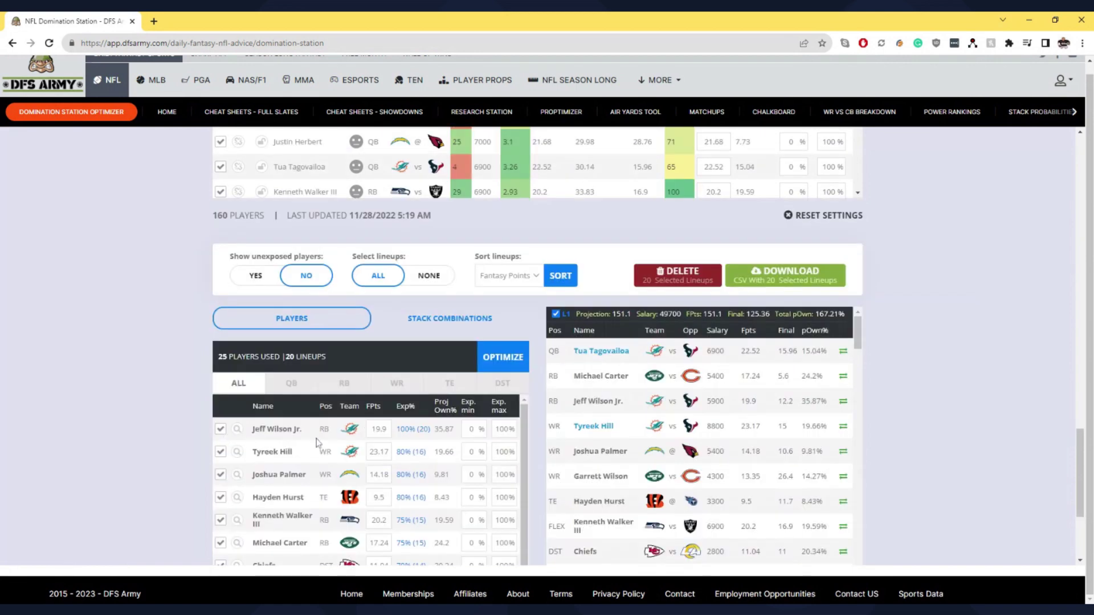
click(455, 320)
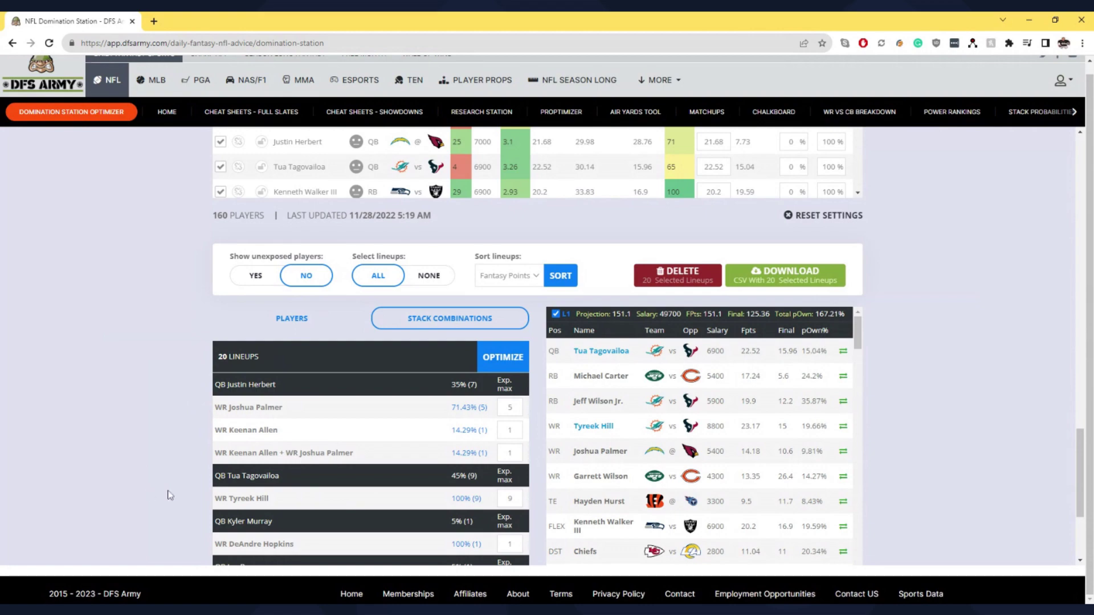
Return to the PLAYERS exposure list and download the 20 selected lineups as CSV.
scroll(171, 494, down, 3)
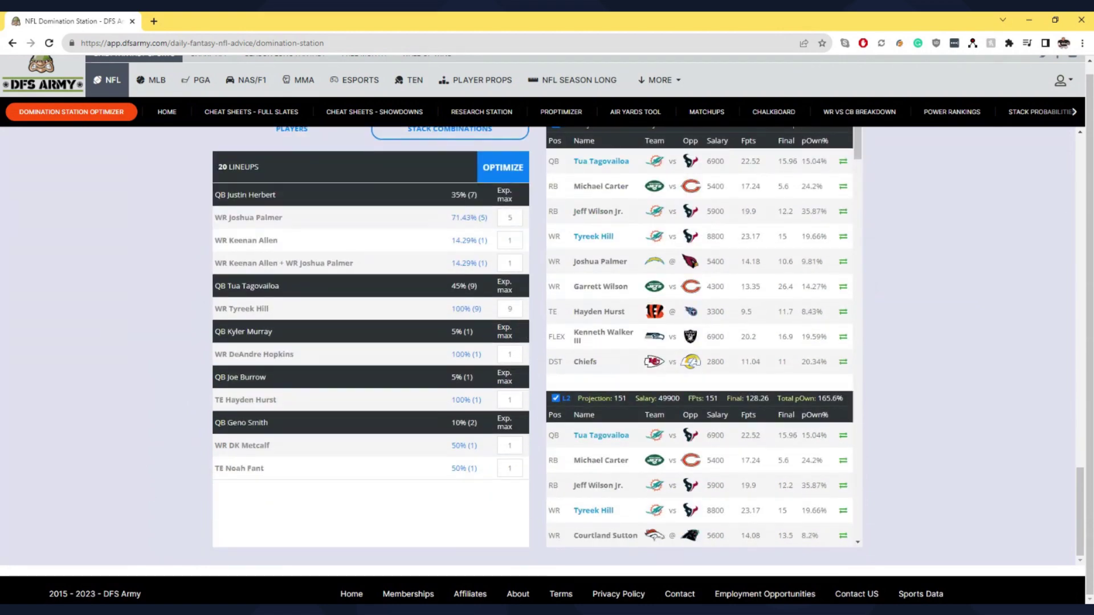
scroll(369, 330, up, 3)
click(299, 325)
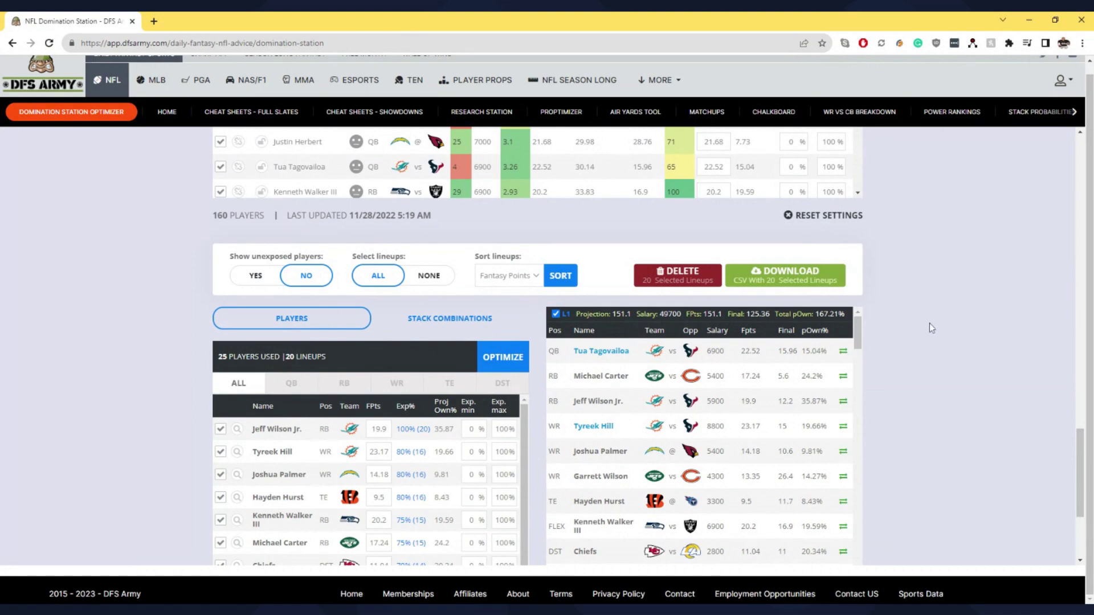
scroll(930, 329, down, 3)
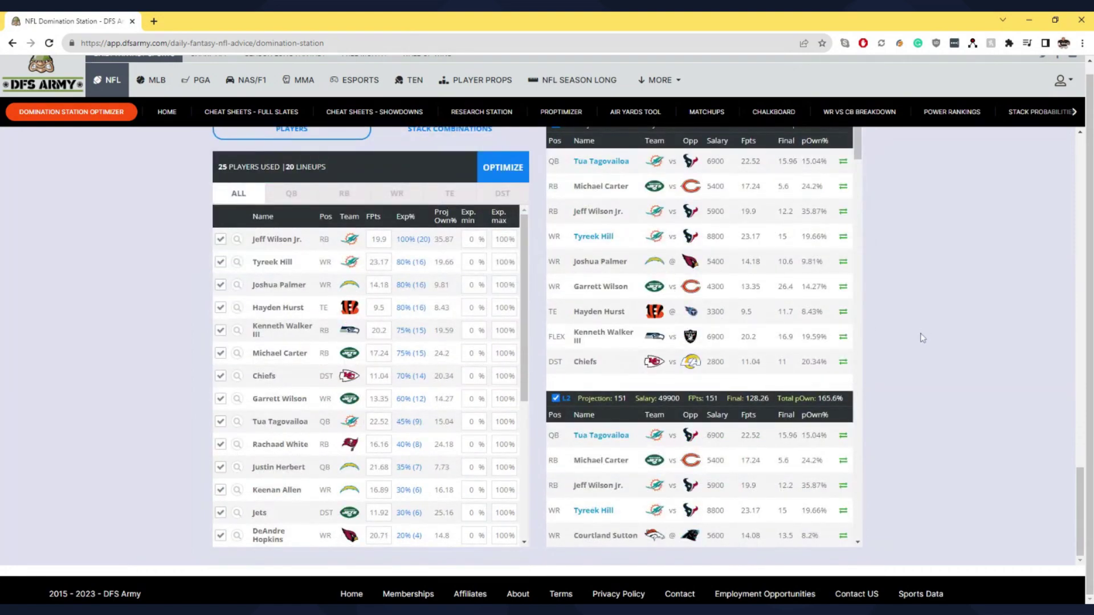
scroll(923, 338, up, 3)
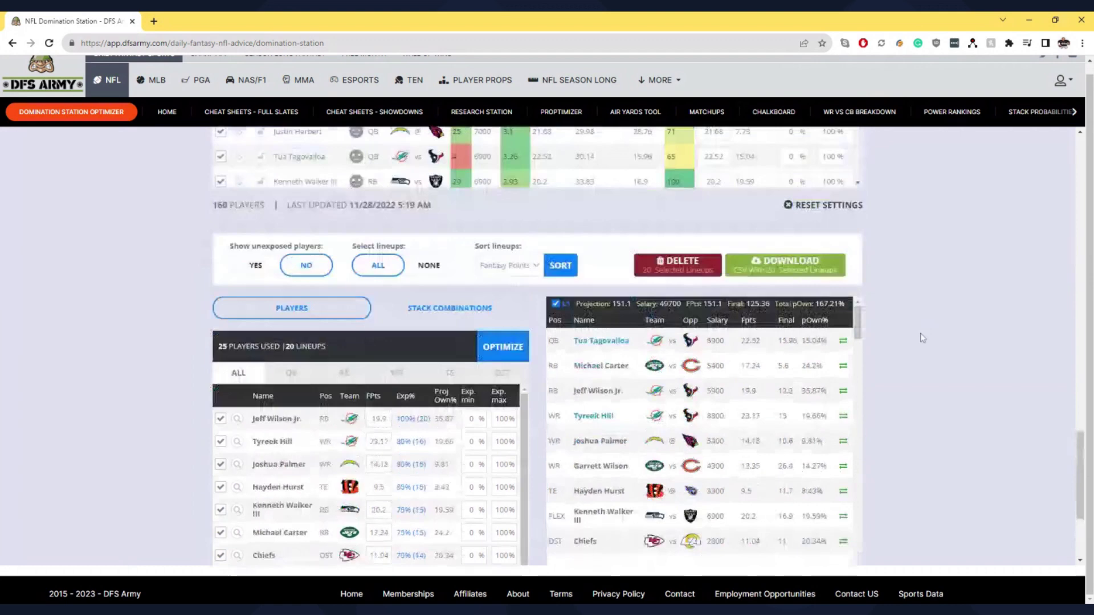
click(780, 273)
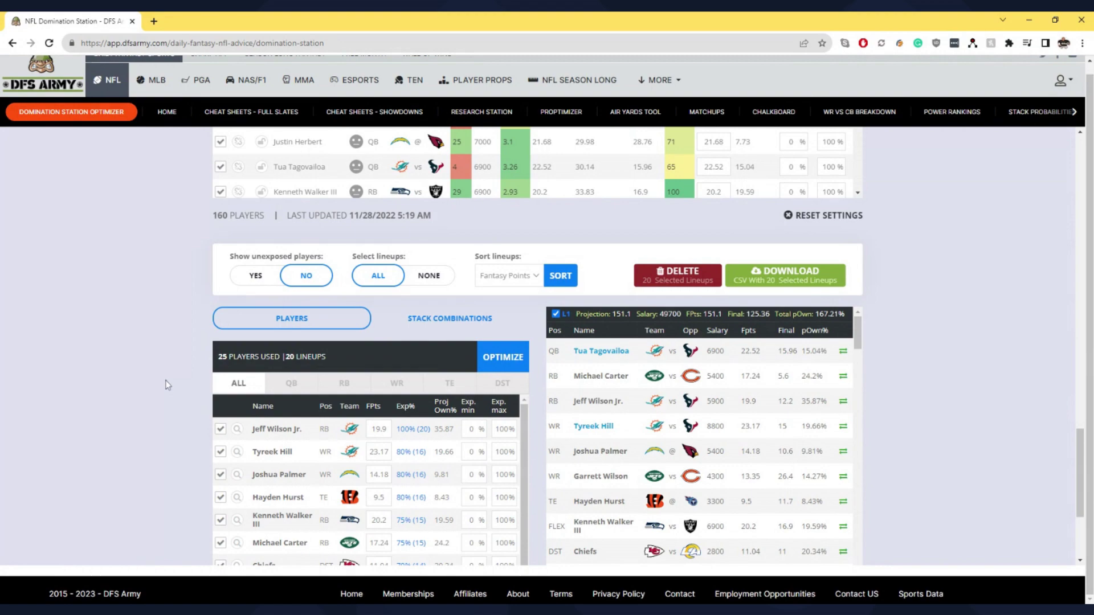
scroll(183, 370, up, 20)
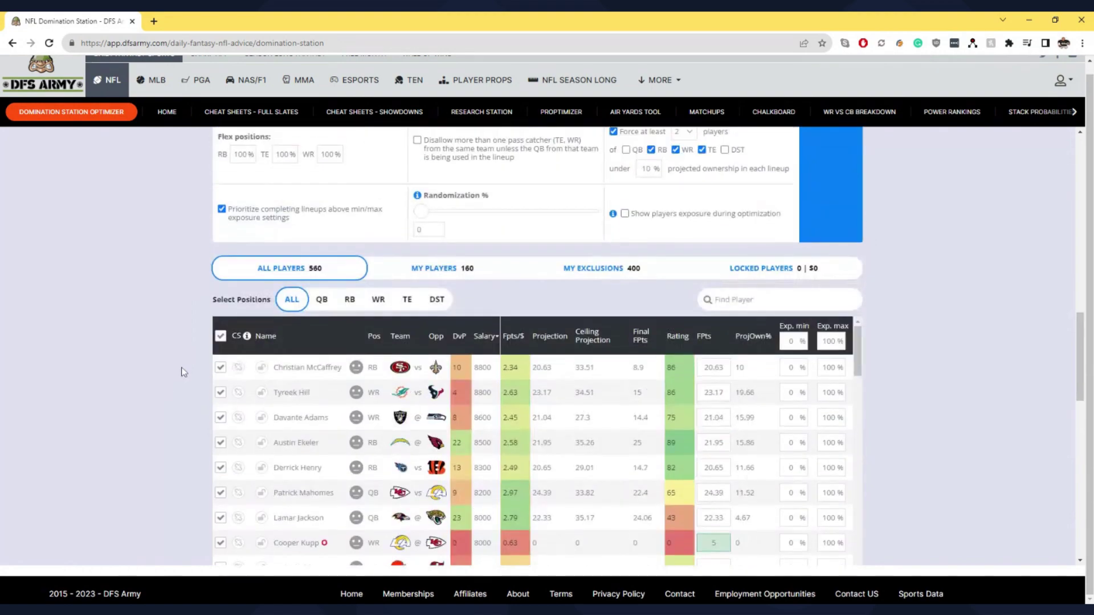
scroll(432, 423, up, 6)
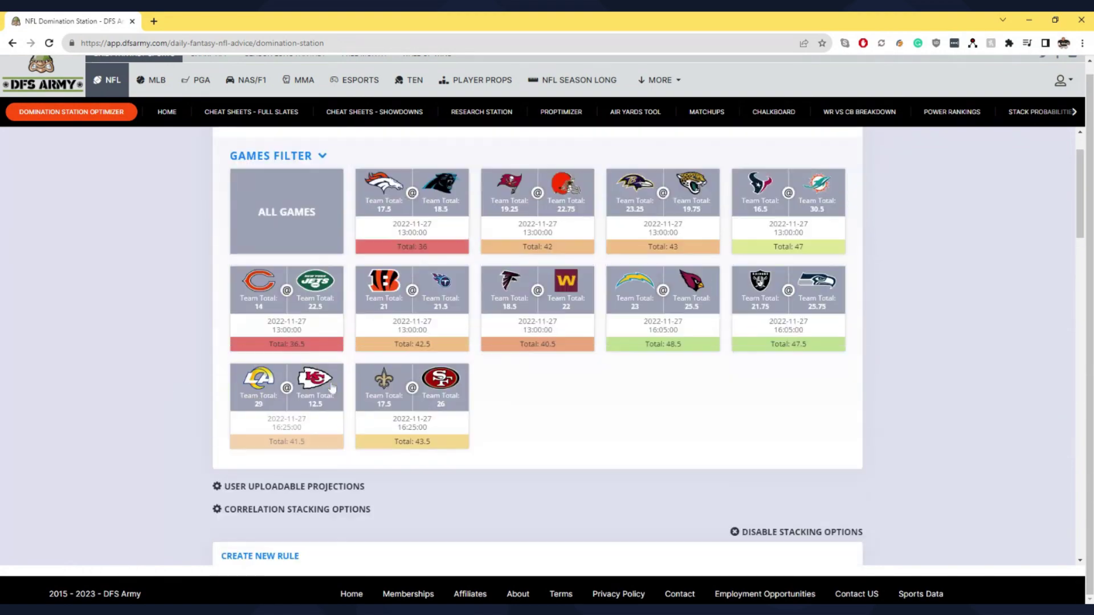